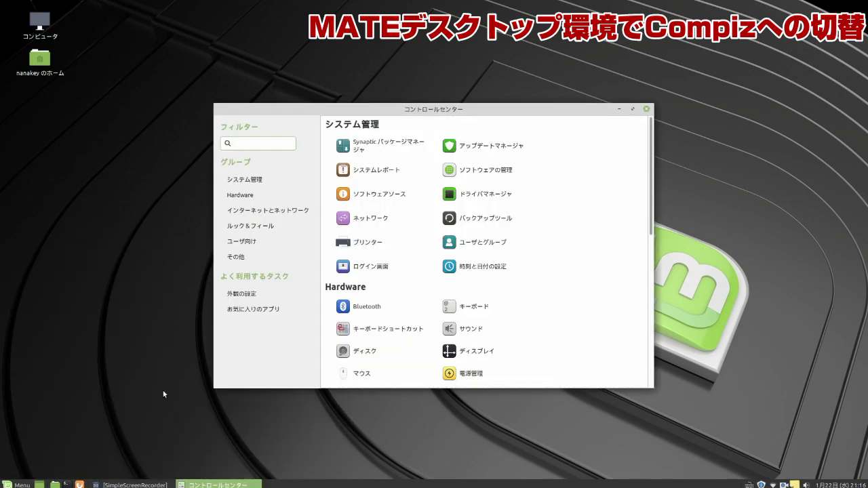
Set the window manager to Compiz in the window section of Desktop Settings (デスクトップの設定).
{"action": "scroll", "coordinate": [390, 206], "scroll_direction": "down", "scroll_amount": 5}
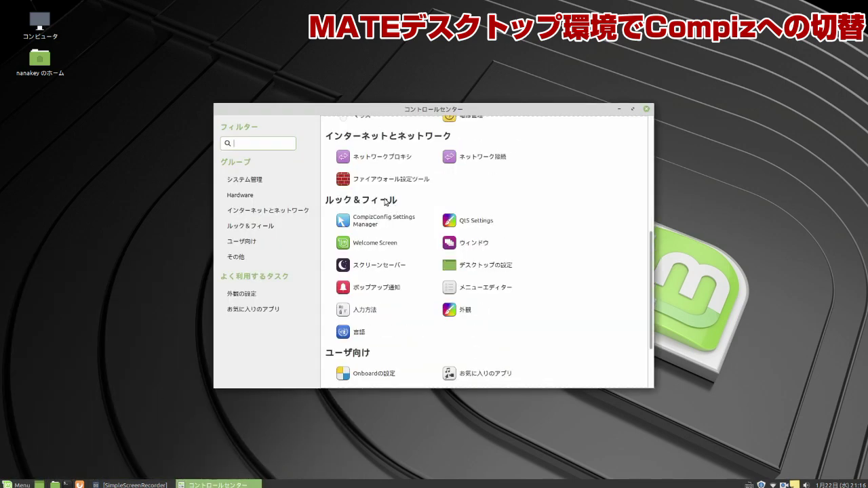
{"action": "left_click", "coordinate": [483, 270]}
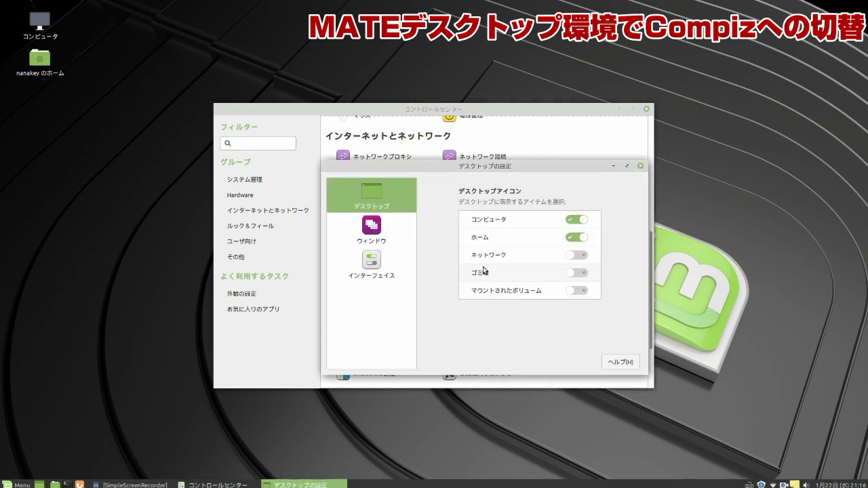
{"action": "left_click", "coordinate": [386, 238]}
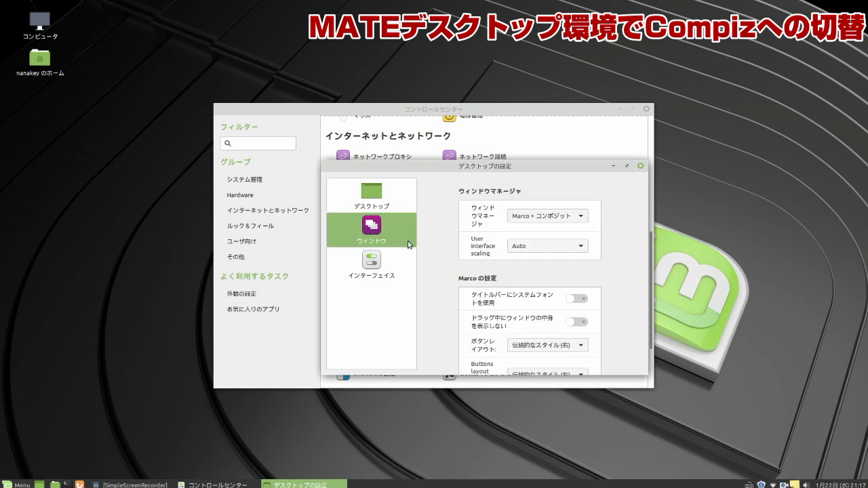
{"action": "mouse_move", "coordinate": [565, 218]}
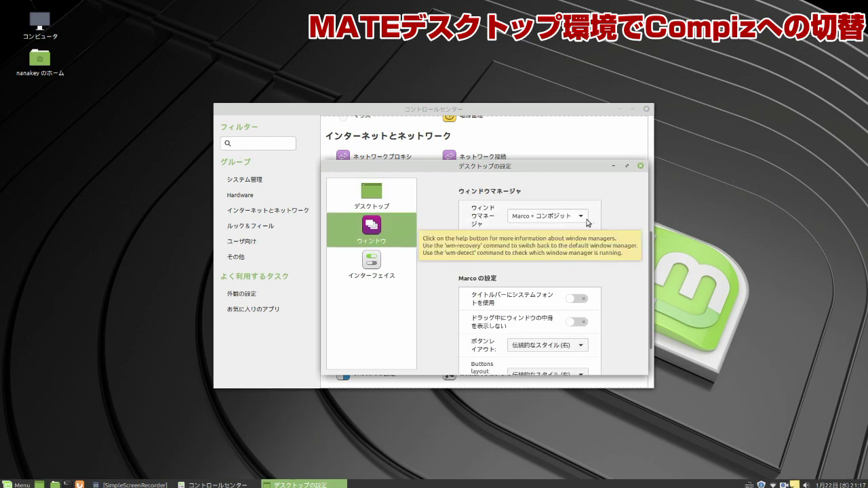
{"action": "left_click", "coordinate": [582, 218]}
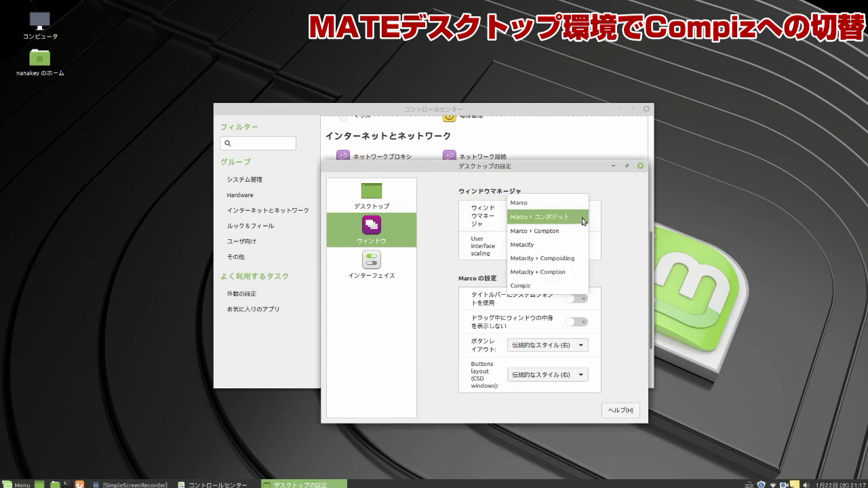
{"action": "left_click", "coordinate": [570, 287]}
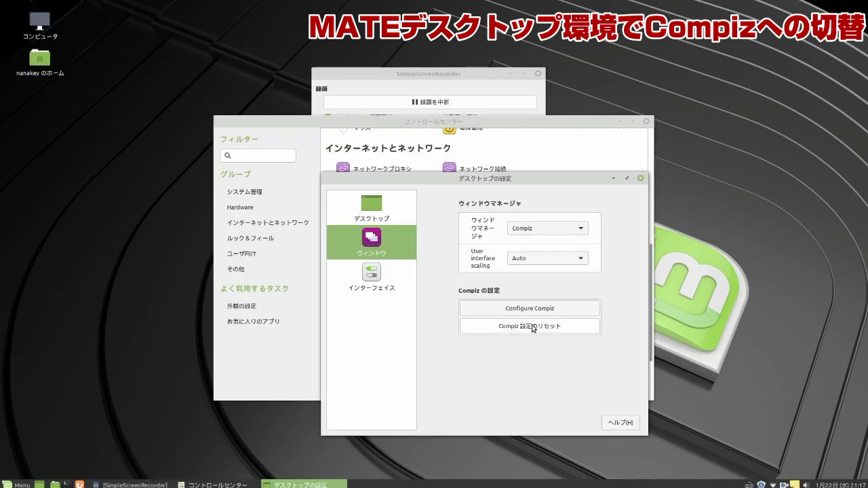
Test the wobbly window effect by moving Desktop Settings and the Control Center, and clear away the SimpleScreenRecorder and Desktop Settings windows.
{"action": "left_click_drag", "start_coordinate": [484, 179], "coordinate": [463, 167]}
{"action": "left_click_drag", "start_coordinate": [490, 123], "coordinate": [466, 99]}
{"action": "left_click", "coordinate": [493, 72]}
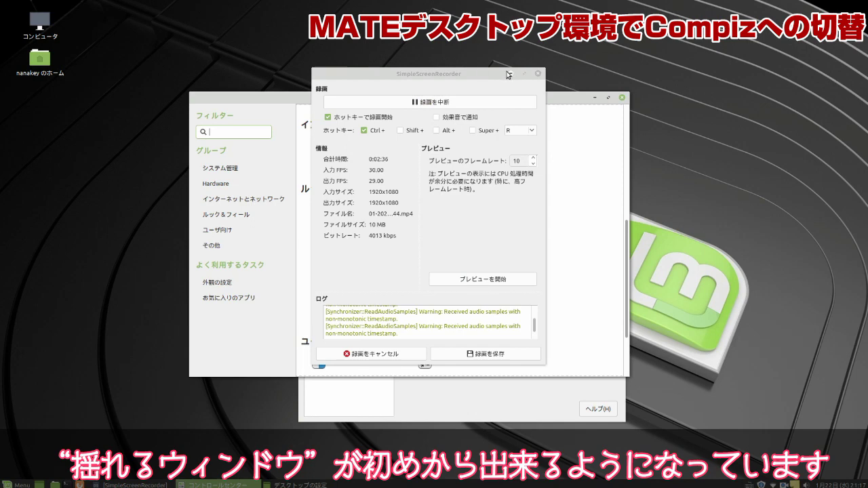
{"action": "left_click", "coordinate": [506, 72]}
{"action": "left_click", "coordinate": [540, 401]}
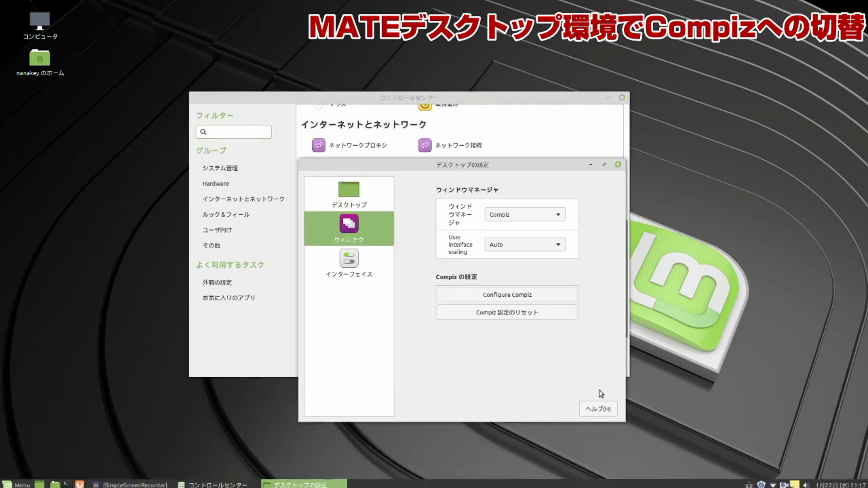
{"action": "left_click", "coordinate": [617, 164]}
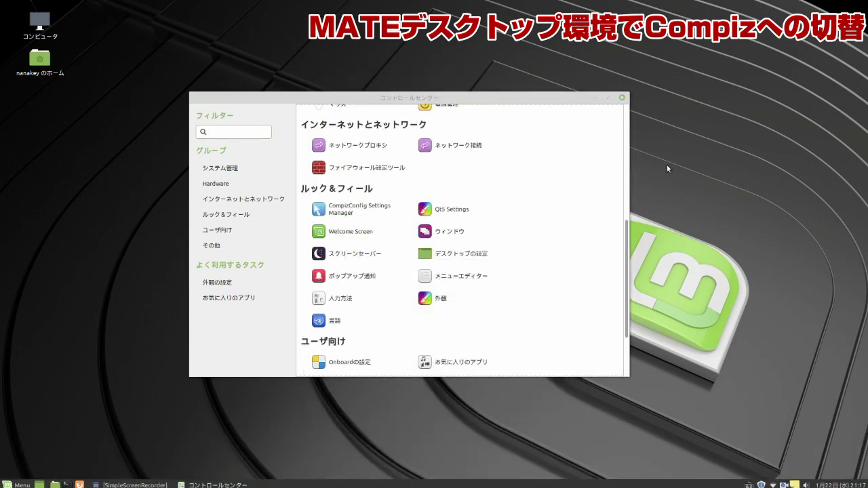
Test 3D workspace switching by rotating the desktop cube and moving through the workspaces in the overview, returning to the first workspace.
{"action": "key", "text": "ctrl+alt+Right"}
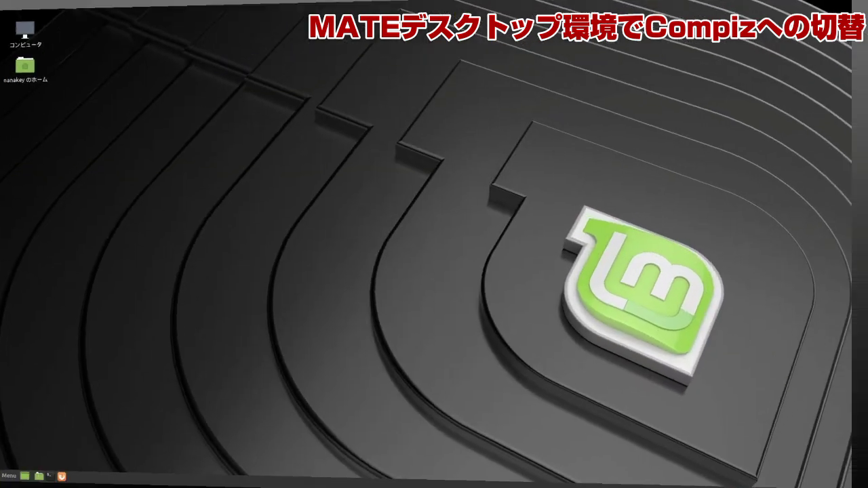
{"action": "key", "text": "ctrl+alt+Right"}
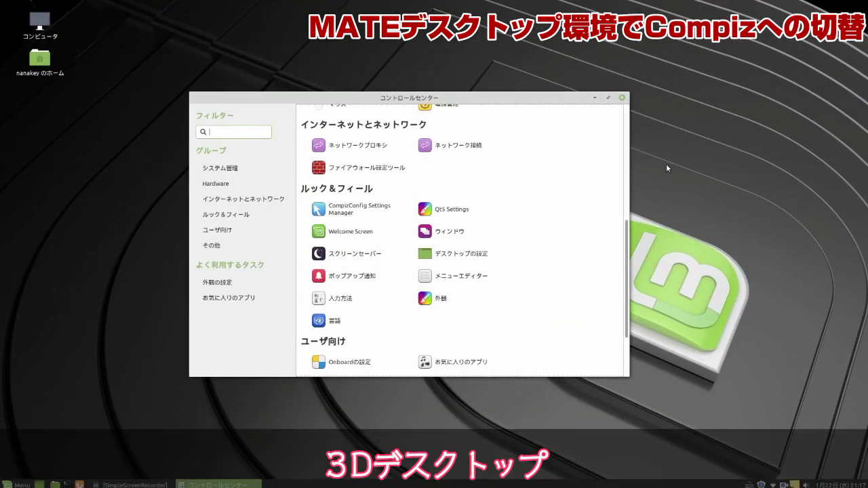
{"action": "key", "text": "super+e"}
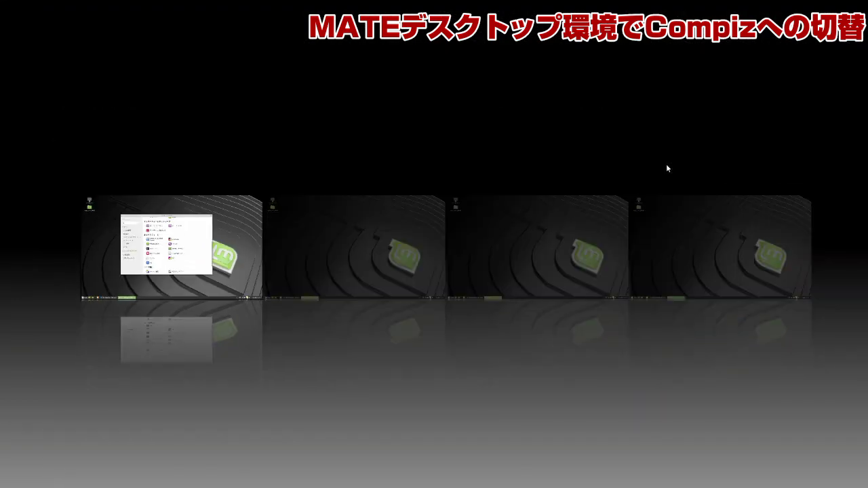
{"action": "key", "text": "Right"}
{"action": "key", "text": "Right"}
{"action": "key", "text": "Right"}
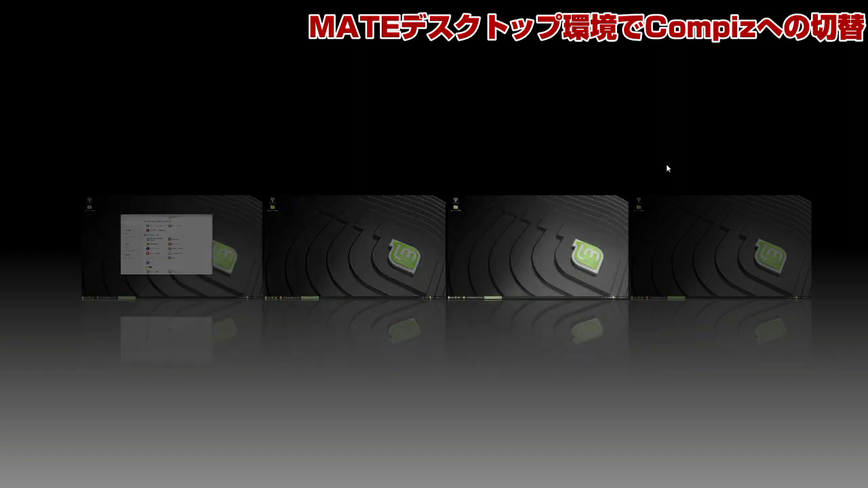
{"action": "key", "text": "Left"}
{"action": "key", "text": "Left"}
{"action": "key", "text": "Left"}
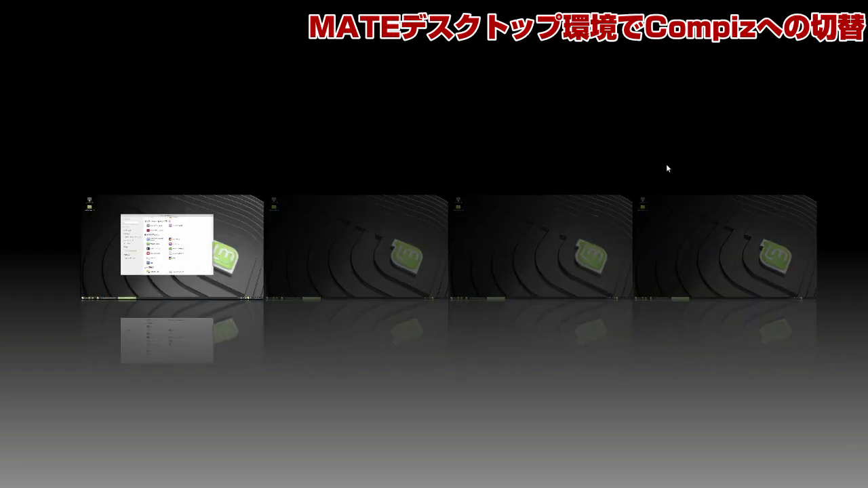
{"action": "key", "text": "Return"}
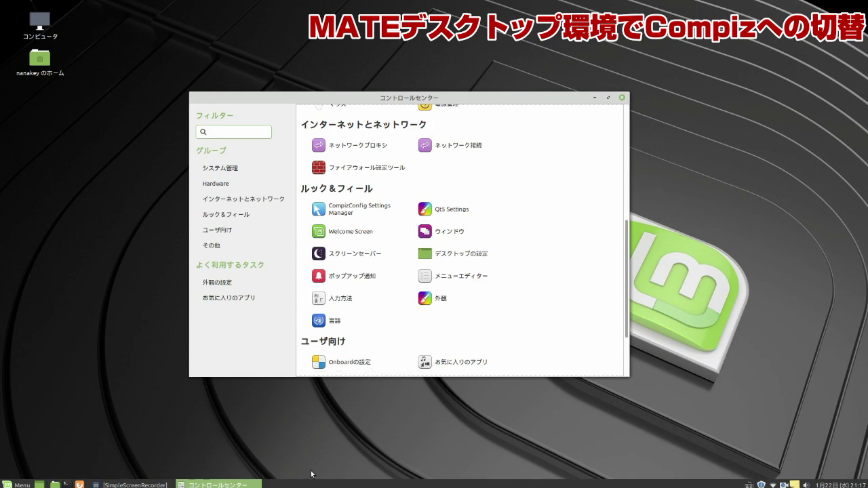
Review the window manager choices in Desktop Settings, keeping Compiz, and rotate the desktop cube again.
{"action": "left_click", "coordinate": [460, 256]}
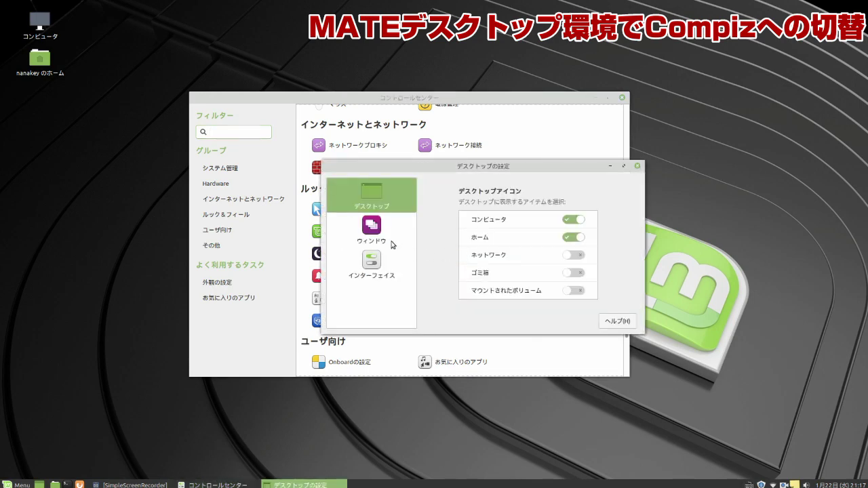
{"action": "left_click", "coordinate": [384, 230]}
{"action": "left_click", "coordinate": [582, 217]}
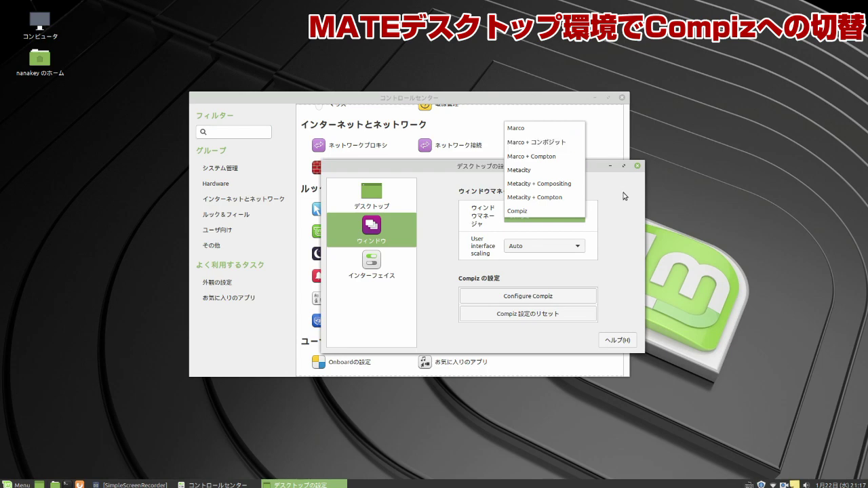
{"action": "left_click", "coordinate": [535, 211]}
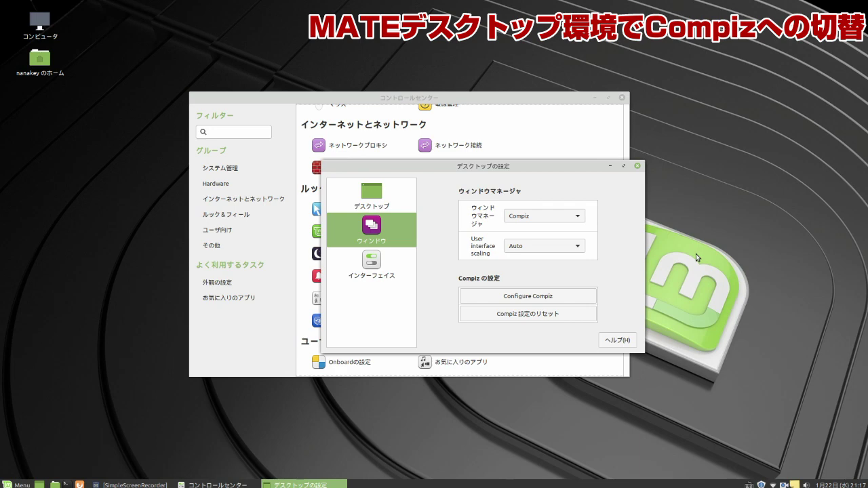
{"action": "key", "text": "ctrl+alt+Left"}
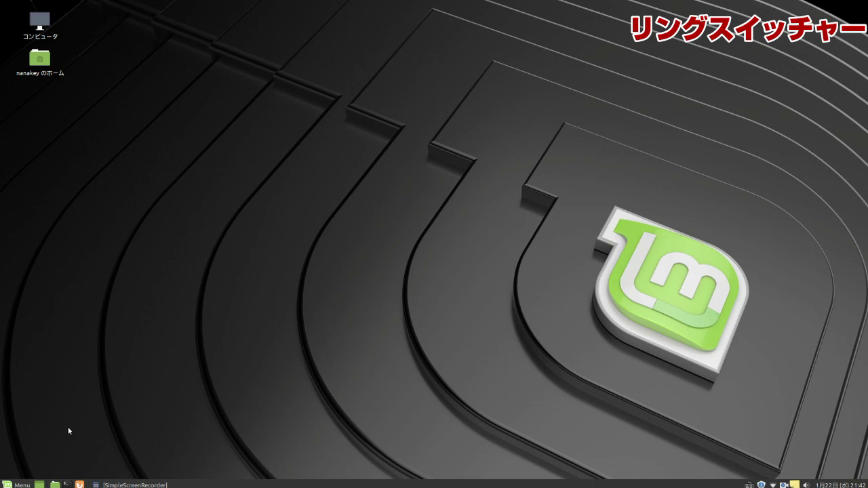
Open CompizConfig Settings Manager from the Control Center, accept the caution notice and bring up the Window Management plugins.
{"action": "left_click", "coordinate": [19, 485]}
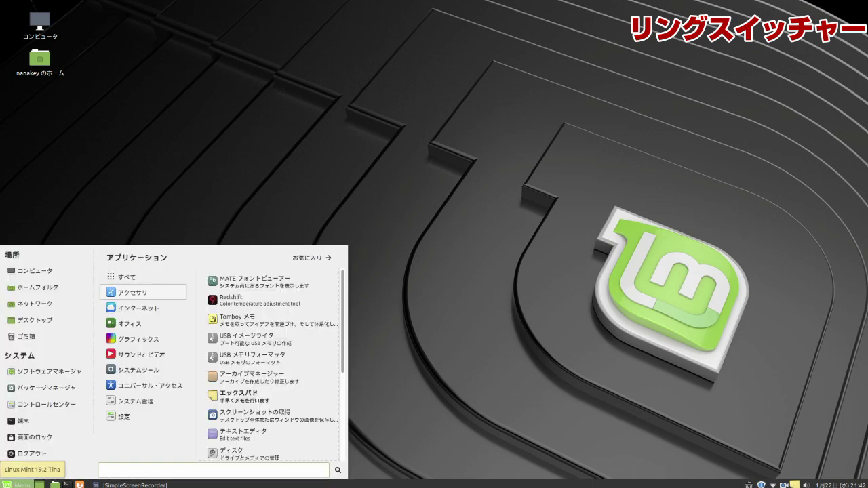
{"action": "left_click", "coordinate": [59, 405]}
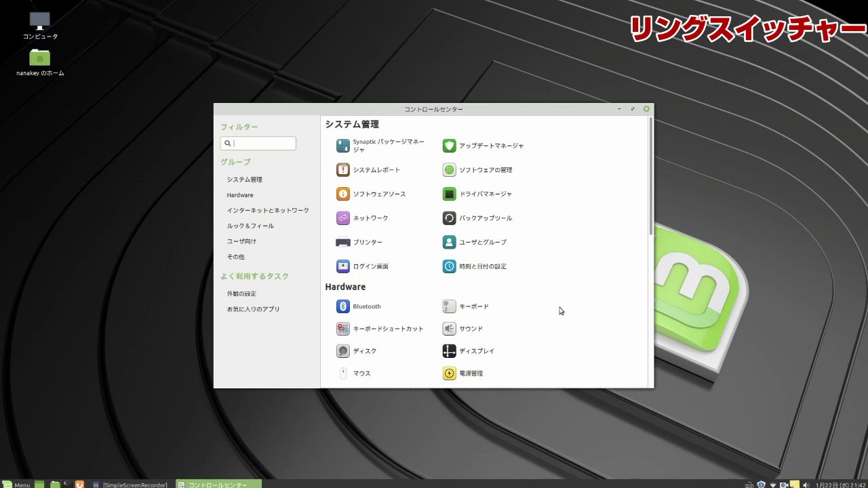
{"action": "scroll", "coordinate": [583, 285], "scroll_direction": "down", "scroll_amount": 5}
{"action": "scroll", "coordinate": [581, 284], "scroll_direction": "down", "scroll_amount": 3}
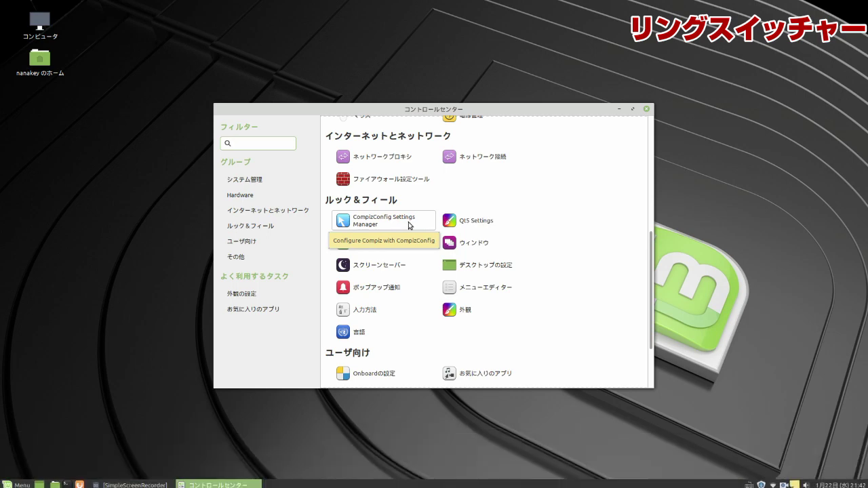
{"action": "left_click", "coordinate": [410, 226]}
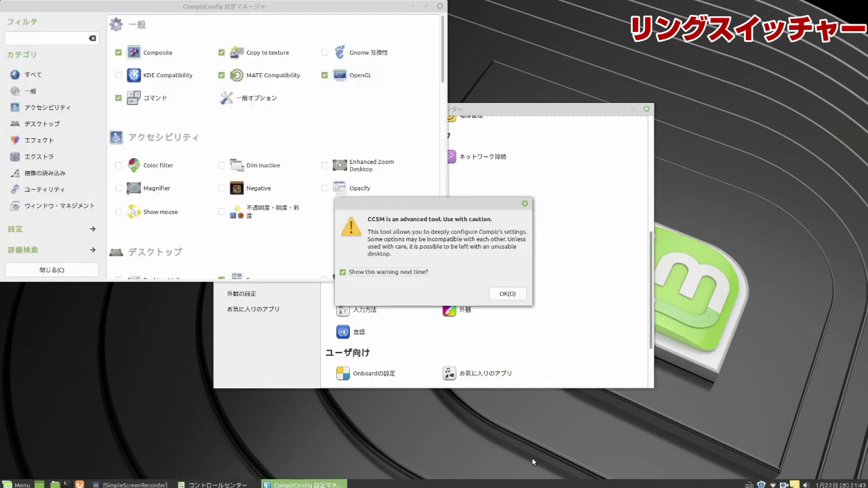
{"action": "left_click", "coordinate": [507, 294]}
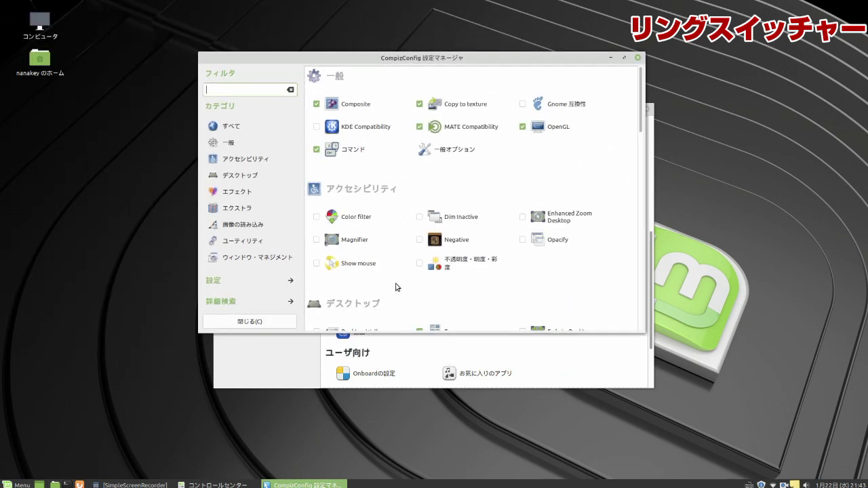
{"action": "scroll", "coordinate": [397, 286], "scroll_direction": "down", "scroll_amount": 10}
{"action": "scroll", "coordinate": [397, 282], "scroll_direction": "up", "scroll_amount": 4}
{"action": "scroll", "coordinate": [395, 282], "scroll_direction": "up", "scroll_amount": 3}
{"action": "scroll", "coordinate": [395, 282], "scroll_direction": "down", "scroll_amount": 8}
{"action": "scroll", "coordinate": [395, 281], "scroll_direction": "down", "scroll_amount": 8}
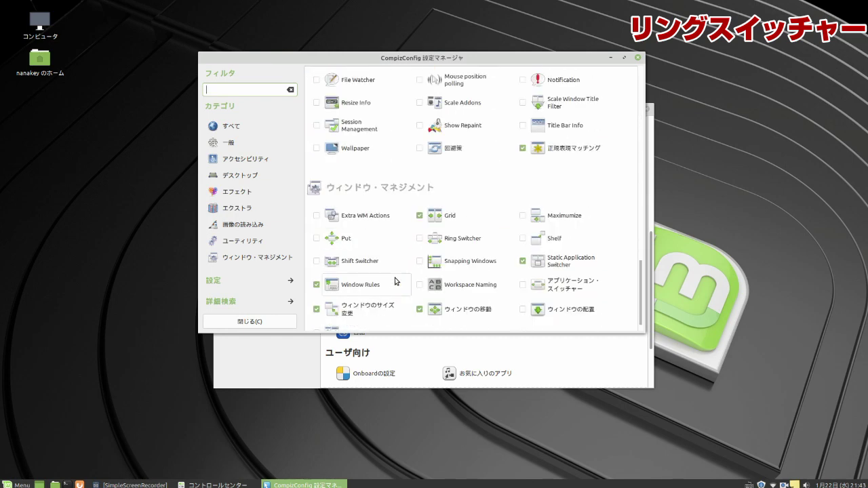
{"action": "scroll", "coordinate": [395, 281], "scroll_direction": "down", "scroll_amount": 1}
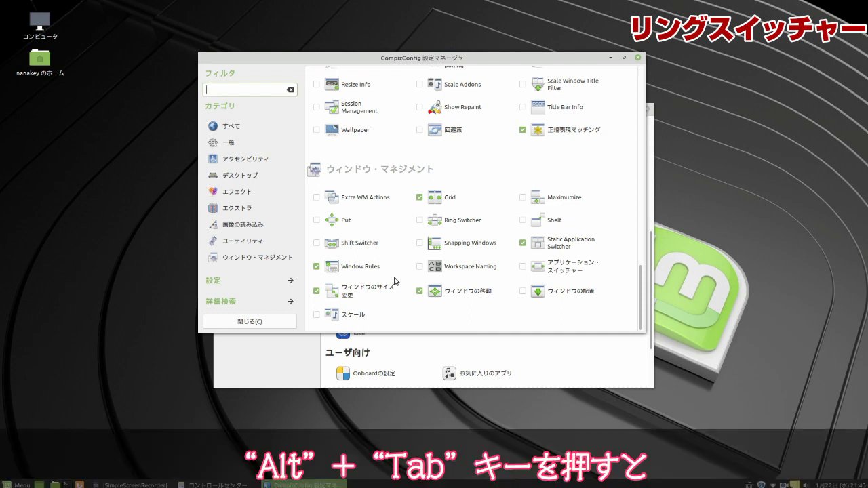
Try the current application switcher by cycling through the open windows to the Control Center, and return to CompizConfig Settings Manager.
{"action": "key", "text": "alt+Tab"}
{"action": "key", "text": "alt+Tab"}
{"action": "key", "text": "alt+Tab"}
{"action": "key", "text": "alt+Tab"}
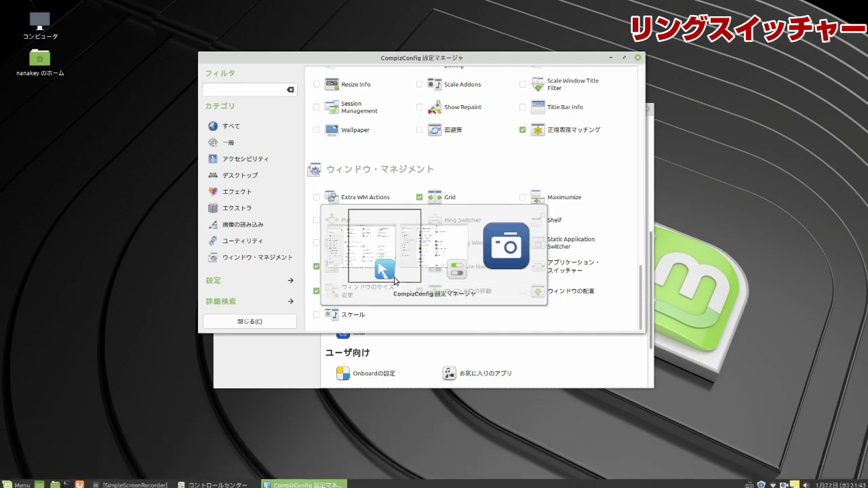
{"action": "key", "text": "alt+Tab"}
{"action": "key", "text": "alt+Tab"}
{"action": "key", "text": "alt+Tab"}
{"action": "key", "text": "alt+Tab"}
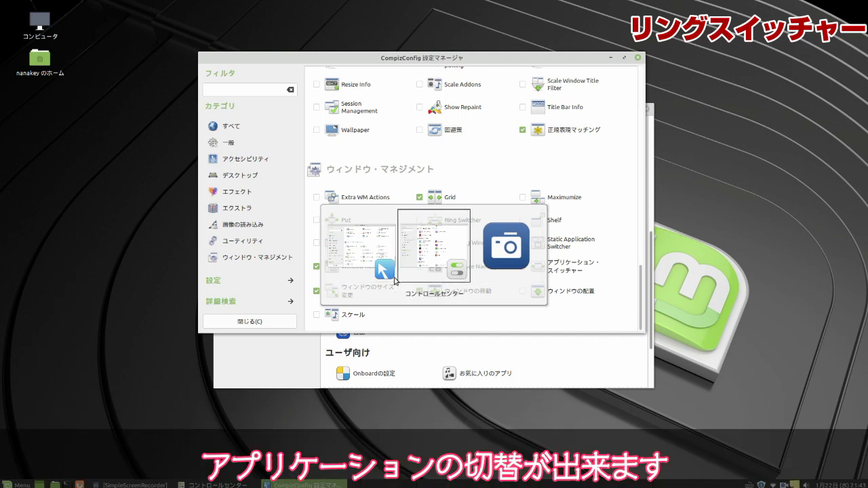
{"action": "key", "text": "alt+Tab"}
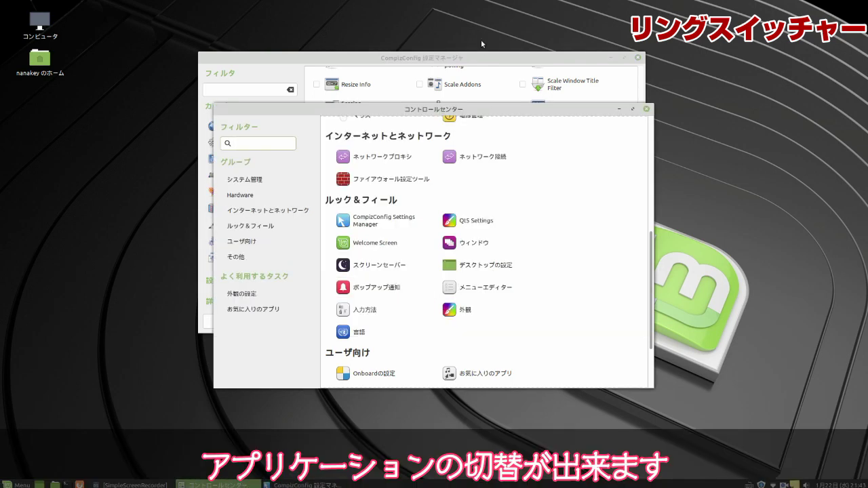
{"action": "left_click", "coordinate": [475, 57]}
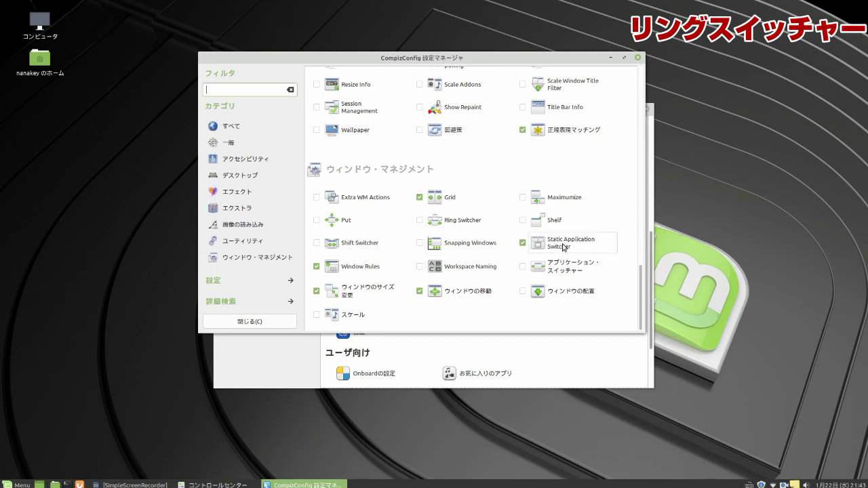
Disable the Static Application Switcher plugin and enable the Ring Switcher plugin.
{"action": "left_click", "coordinate": [524, 244]}
{"action": "left_click", "coordinate": [419, 220]}
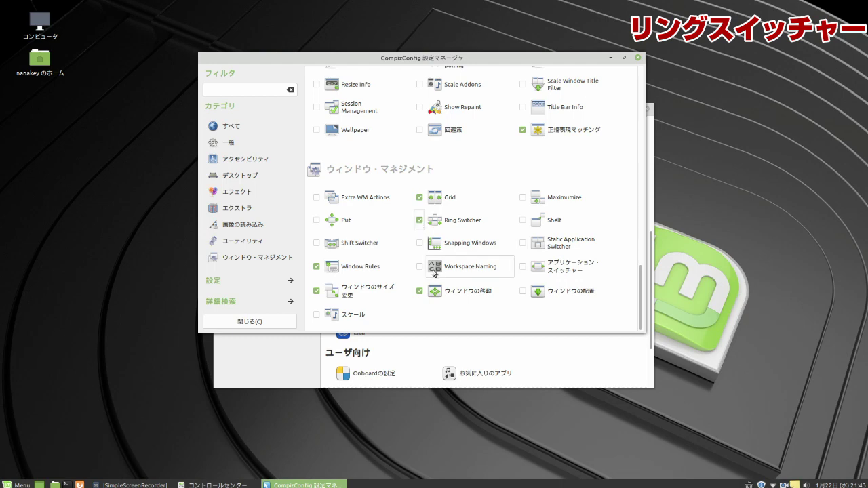
Set the Next Window Key of the Ring Switcher plugin to <Alt>Tab.
{"action": "left_click", "coordinate": [467, 227]}
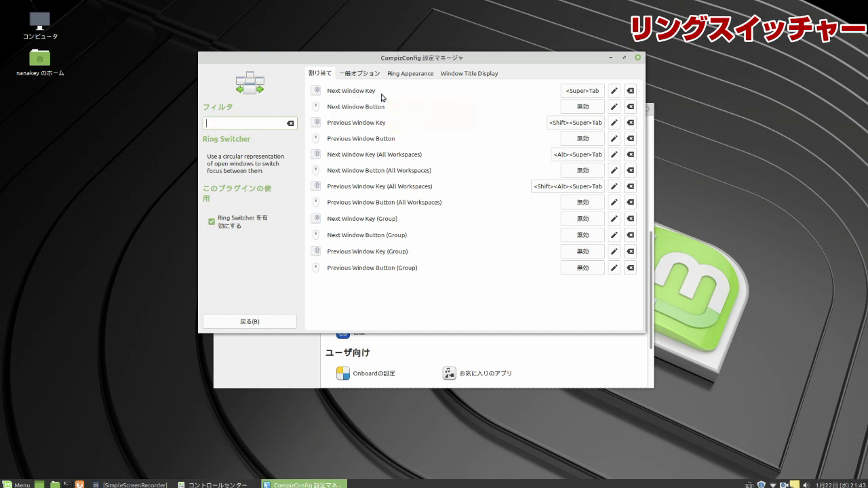
{"action": "left_click", "coordinate": [584, 92]}
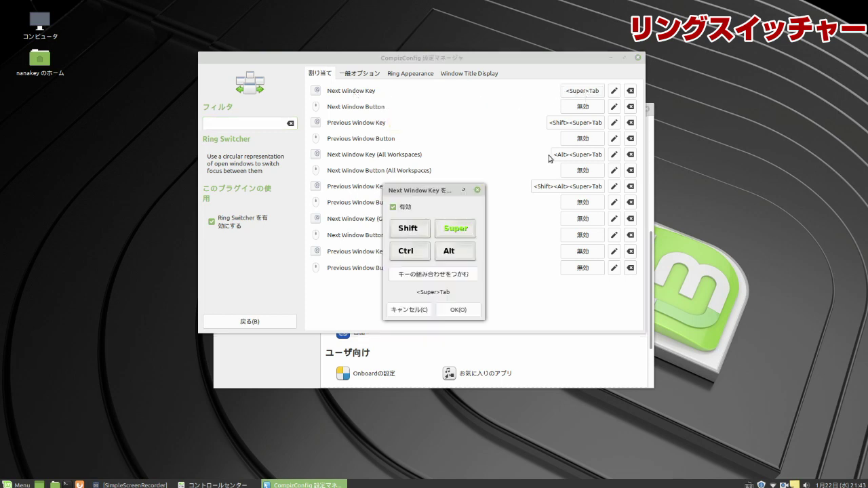
{"action": "left_click", "coordinate": [468, 234]}
{"action": "left_click", "coordinate": [473, 253]}
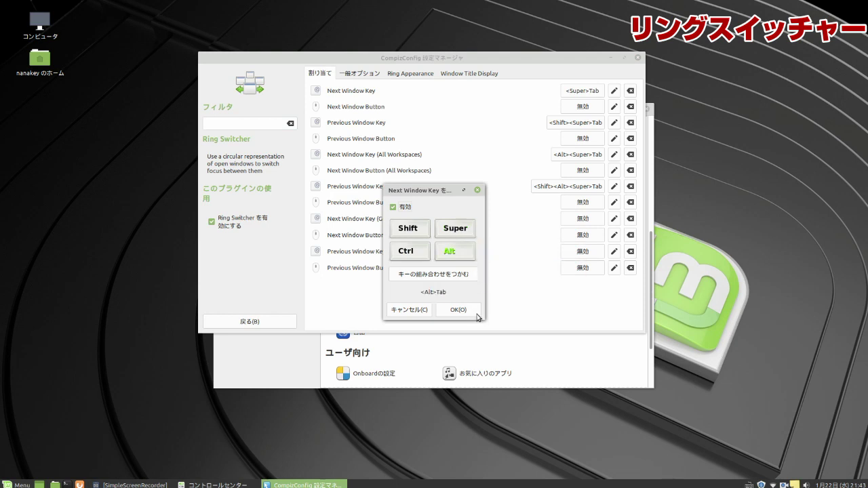
{"action": "left_click", "coordinate": [470, 312]}
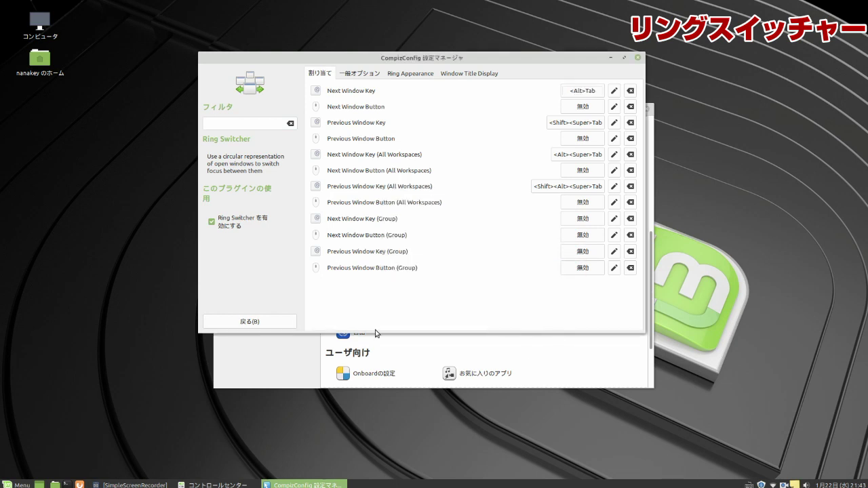
Return to the plugin list and try the Ring Switcher by cycling through the open windows.
{"action": "left_click", "coordinate": [277, 320]}
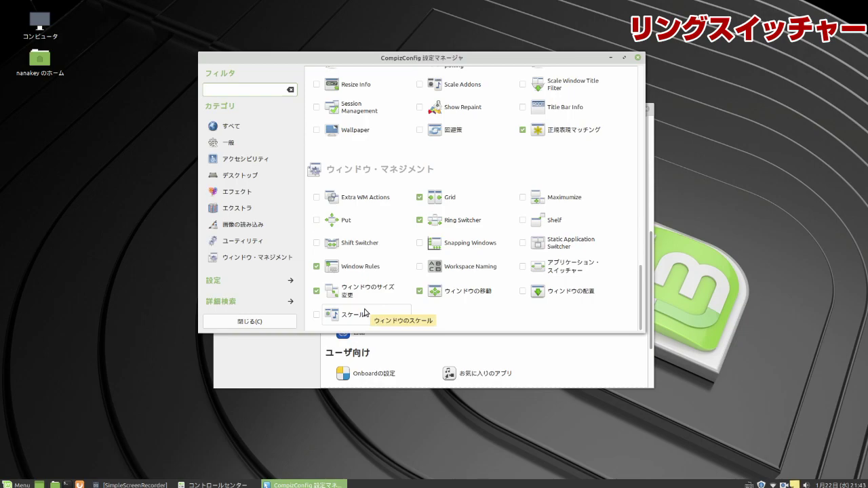
{"action": "key", "text": "alt+Tab"}
{"action": "key", "text": "alt+Tab"}
{"action": "key", "text": "alt+Tab"}
{"action": "key", "text": "alt+Tab"}
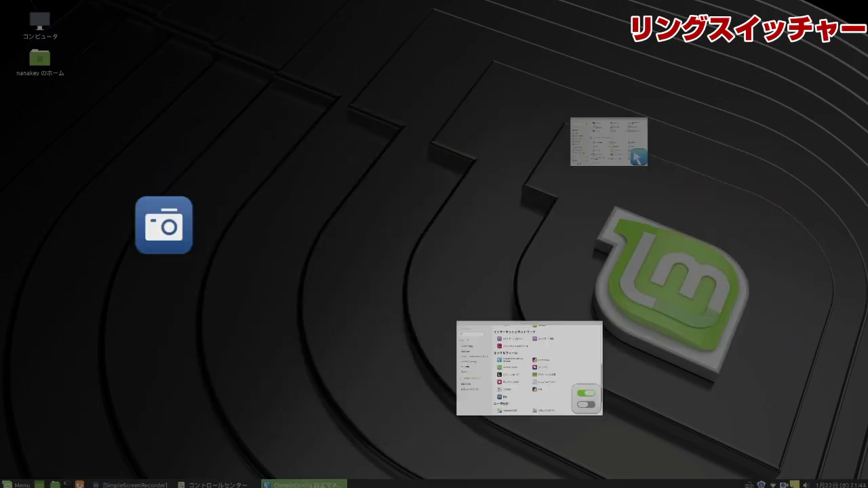
{"action": "key", "text": "alt+Tab"}
{"action": "key", "text": "alt+Tab"}
{"action": "key", "text": "alt+Tab"}
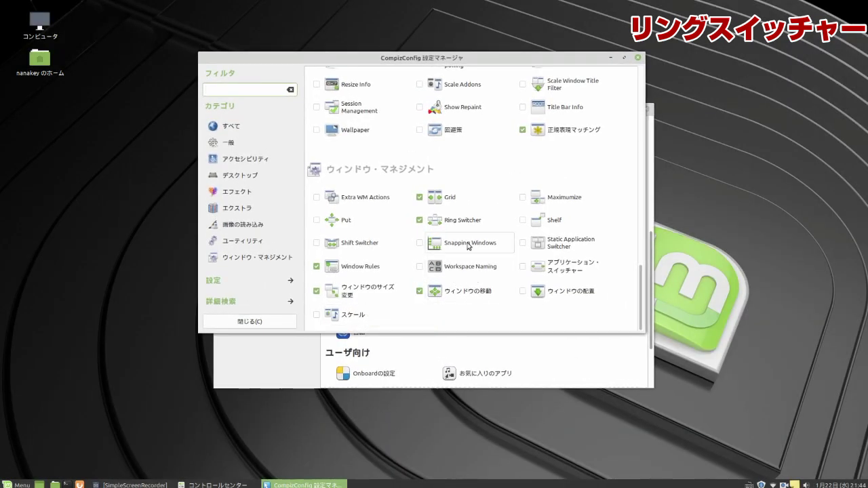
Enable the Thumbnail Window Previews plugin in the Extras category together with the required Mouse position polling plugin.
{"action": "scroll", "coordinate": [513, 304], "scroll_direction": "up", "scroll_amount": 10}
{"action": "key", "text": "ctrl+alt+Left"}
{"action": "scroll", "coordinate": [586, 282], "scroll_direction": "down", "scroll_amount": 3}
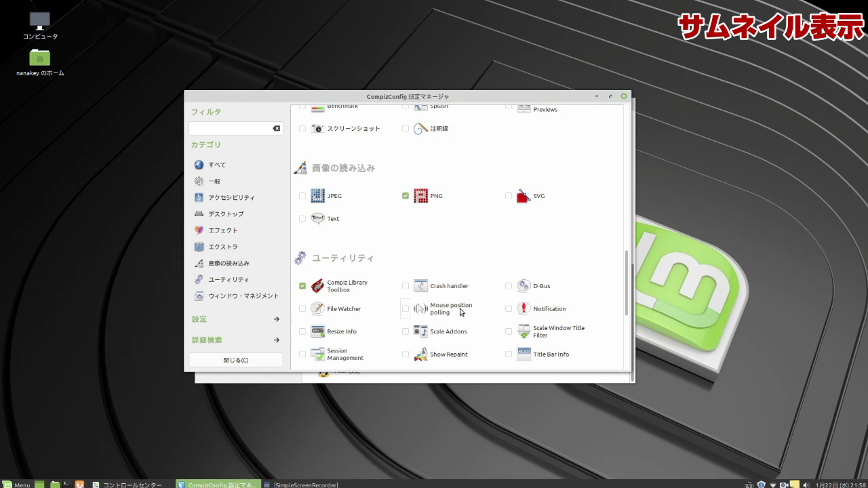
{"action": "scroll", "coordinate": [534, 241], "scroll_direction": "down", "scroll_amount": 5}
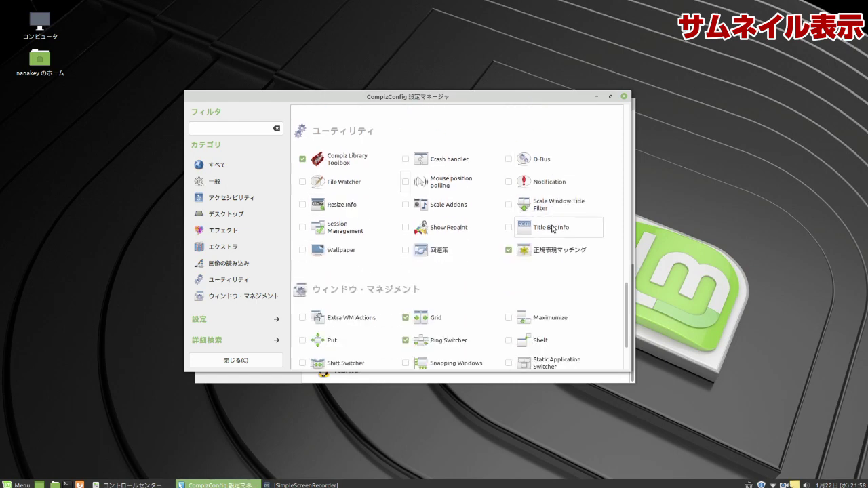
{"action": "scroll", "coordinate": [568, 221], "scroll_direction": "up", "scroll_amount": 5}
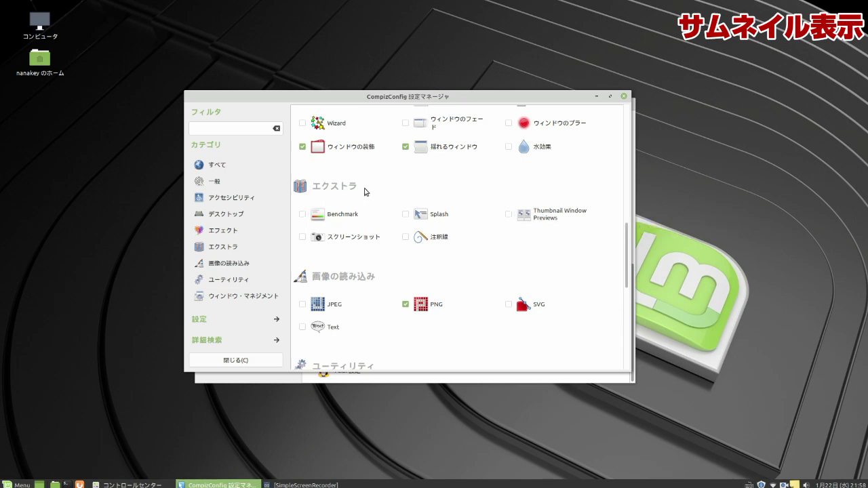
{"action": "left_click", "coordinate": [509, 214]}
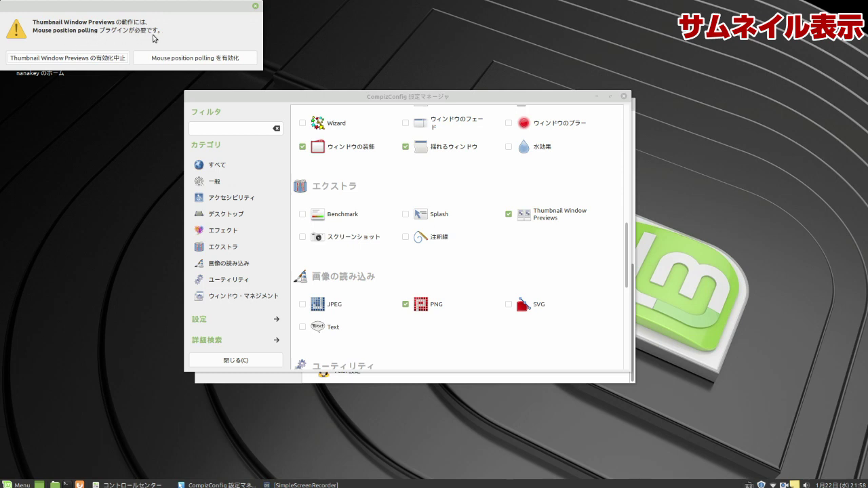
{"action": "left_click", "coordinate": [213, 60]}
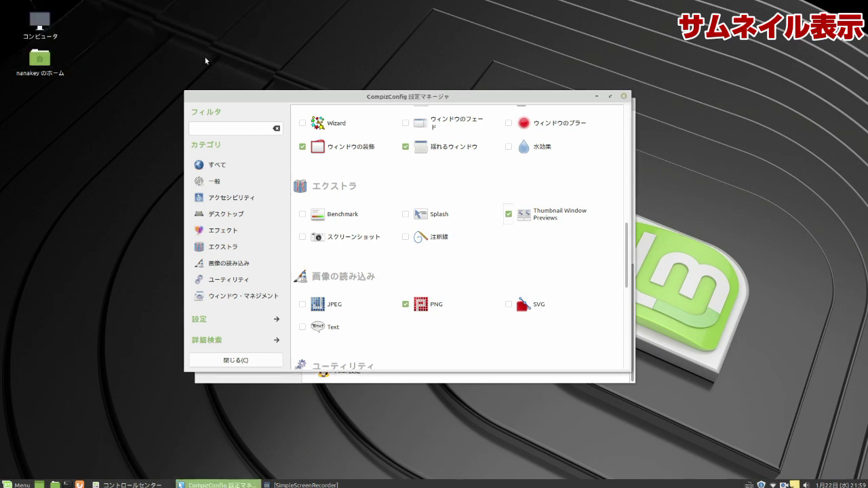
Bring the SimpleScreenRecorder window to the front and view the thumbnail previews of the open windows' taskbar entries.
{"action": "mouse_move", "coordinate": [183, 484]}
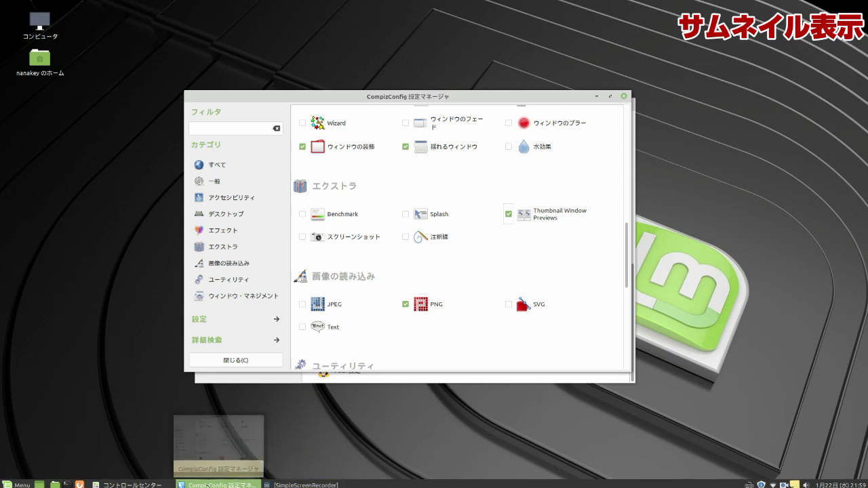
{"action": "mouse_move", "coordinate": [129, 484]}
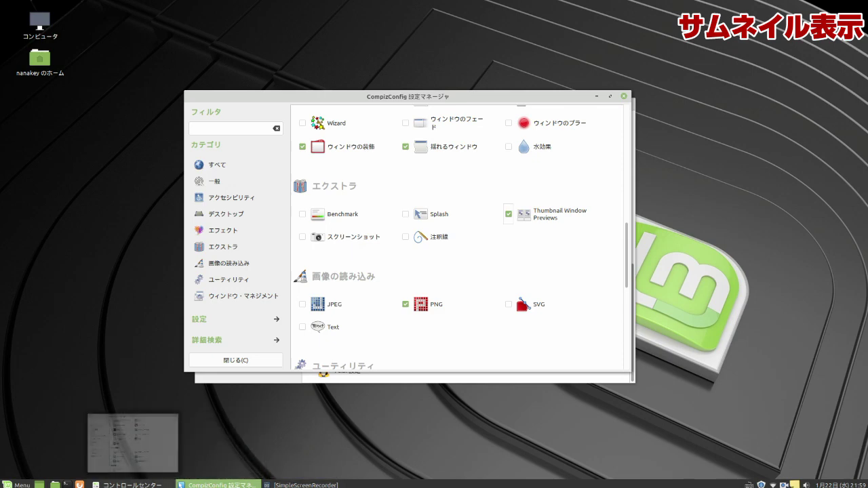
{"action": "left_click", "coordinate": [226, 407]}
{"action": "left_click", "coordinate": [307, 485]}
{"action": "mouse_move", "coordinate": [306, 486]}
{"action": "mouse_move", "coordinate": [144, 485]}
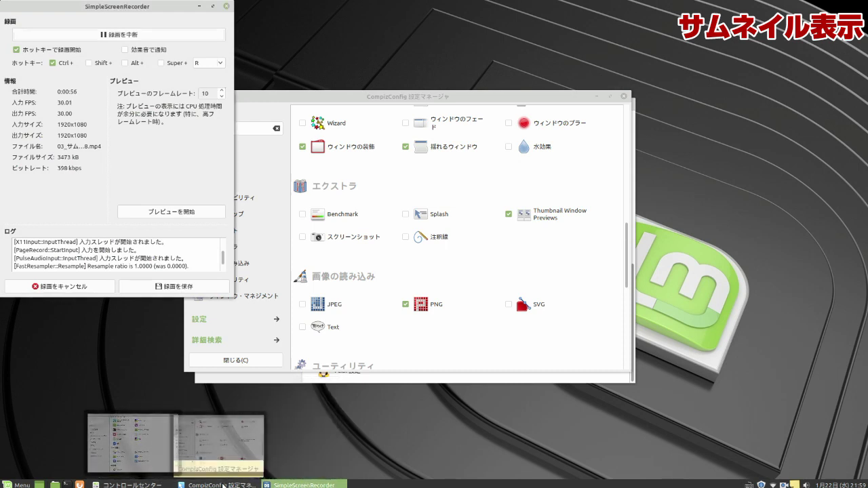
{"action": "mouse_move", "coordinate": [304, 484]}
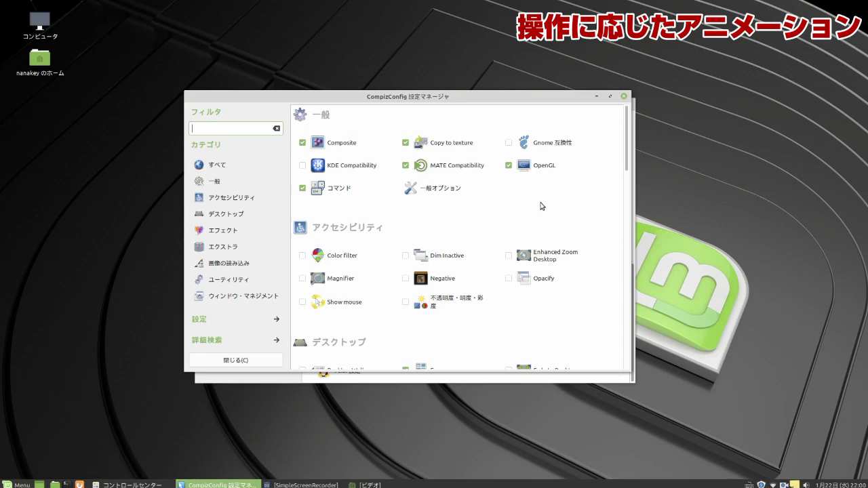
Open the Animations plugin's settings and review the effects for opening, closing, minimizing, unminimizing and shading windows.
{"action": "scroll", "coordinate": [541, 205], "scroll_direction": "down", "scroll_amount": 10}
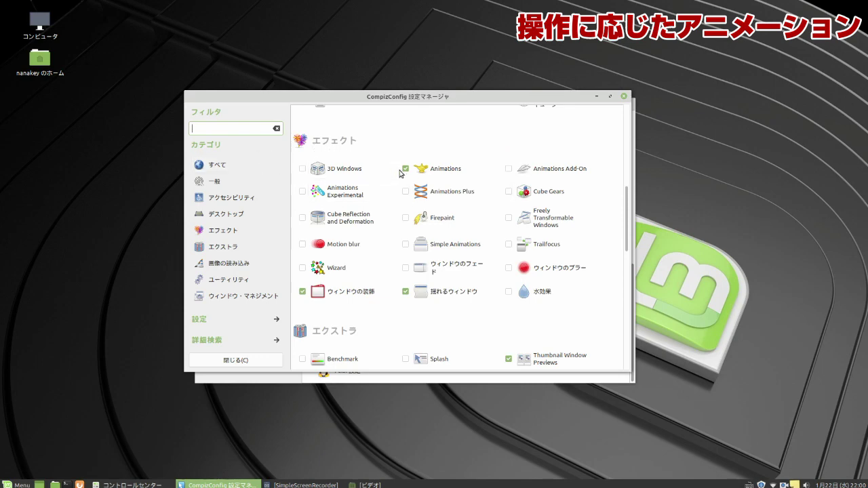
{"action": "left_click", "coordinate": [464, 176]}
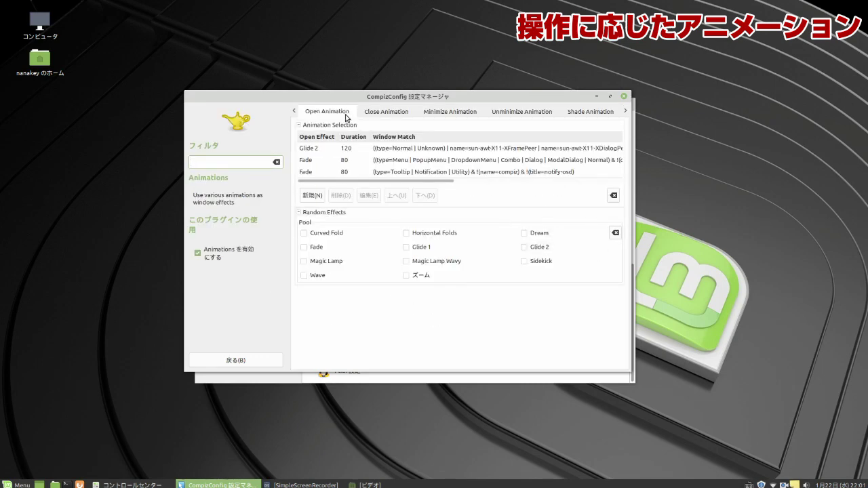
{"action": "left_click", "coordinate": [364, 113]}
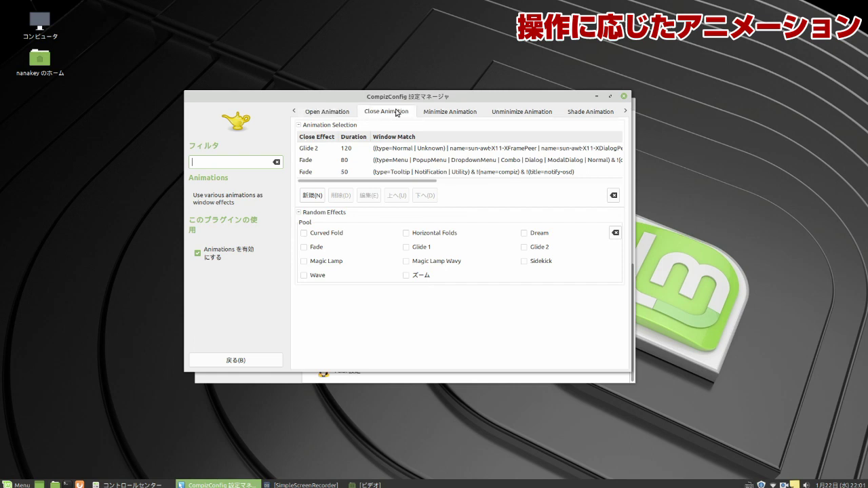
{"action": "left_click", "coordinate": [453, 117]}
{"action": "left_click", "coordinate": [519, 115]}
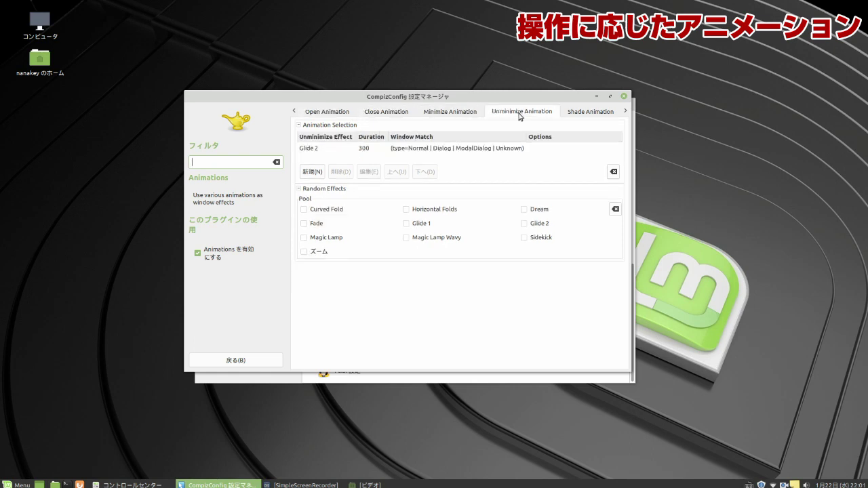
{"action": "left_click", "coordinate": [588, 116]}
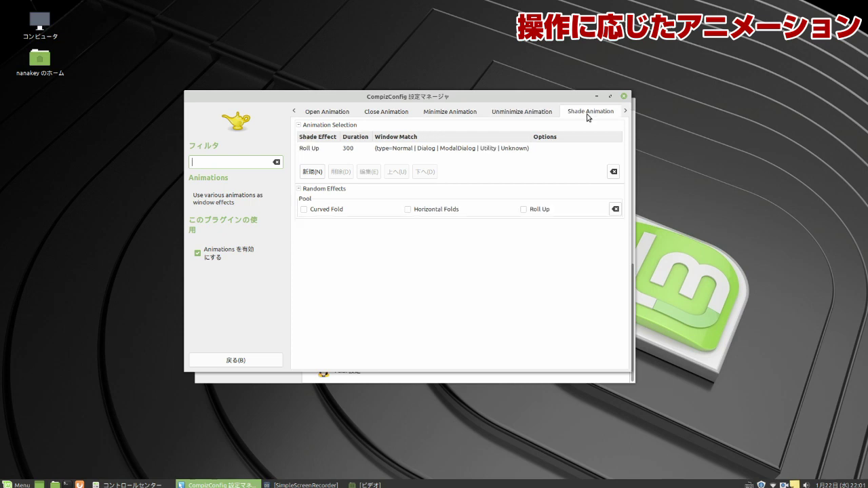
{"action": "left_click", "coordinate": [521, 117]}
{"action": "left_click", "coordinate": [459, 116]}
{"action": "left_click", "coordinate": [400, 115]}
{"action": "left_click", "coordinate": [337, 113]}
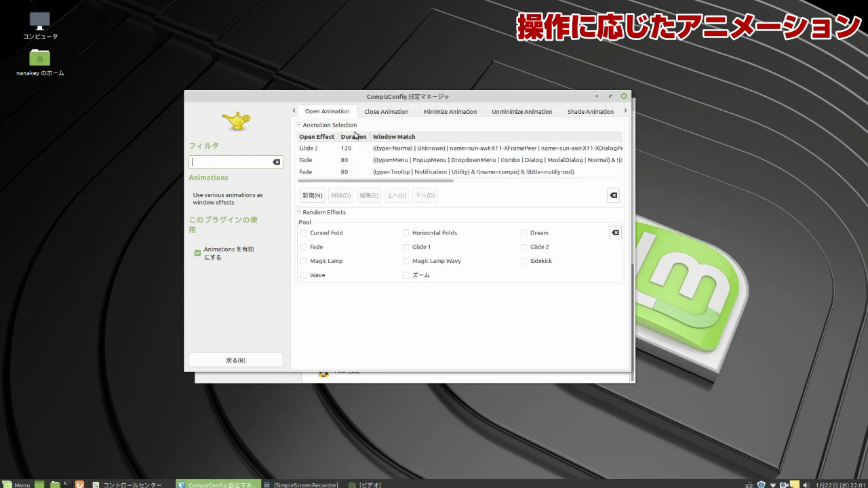
Change the minimize animation effect for normal and dialog windows to Magic Lamp.
{"action": "left_click", "coordinate": [454, 115]}
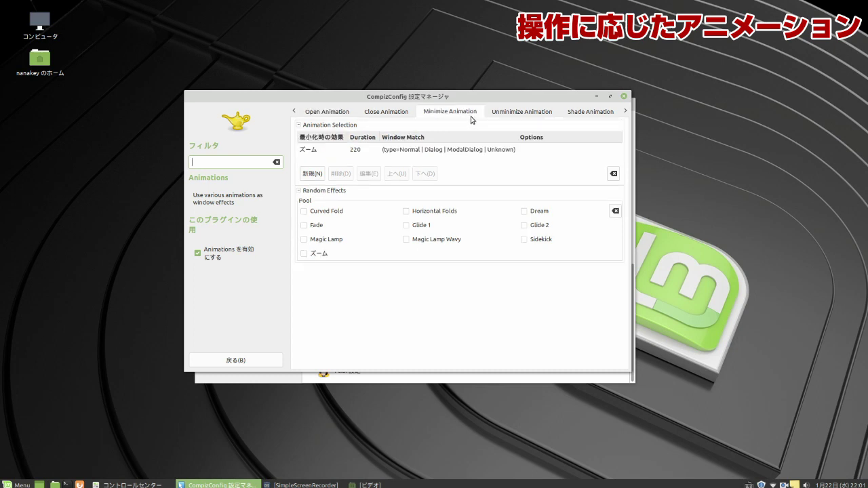
{"action": "left_click", "coordinate": [334, 150]}
{"action": "double_click", "coordinate": [334, 150]}
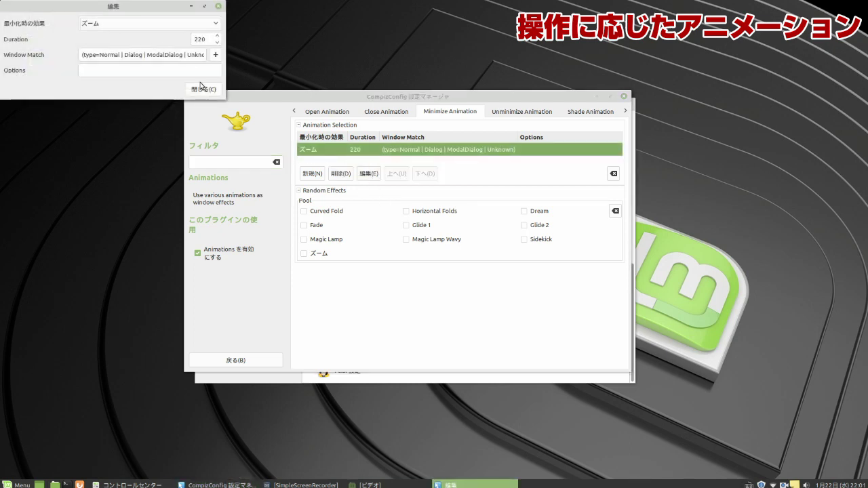
{"action": "left_click_drag", "start_coordinate": [130, 14], "coordinate": [422, 156]}
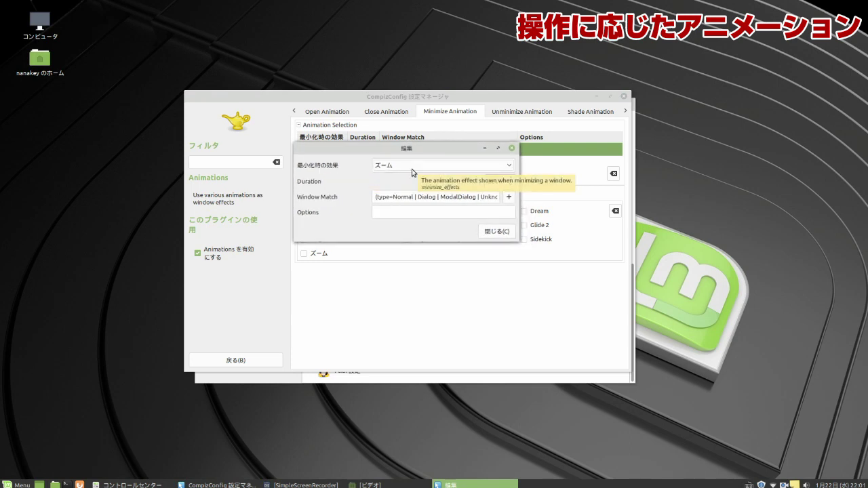
{"action": "left_click", "coordinate": [499, 166]}
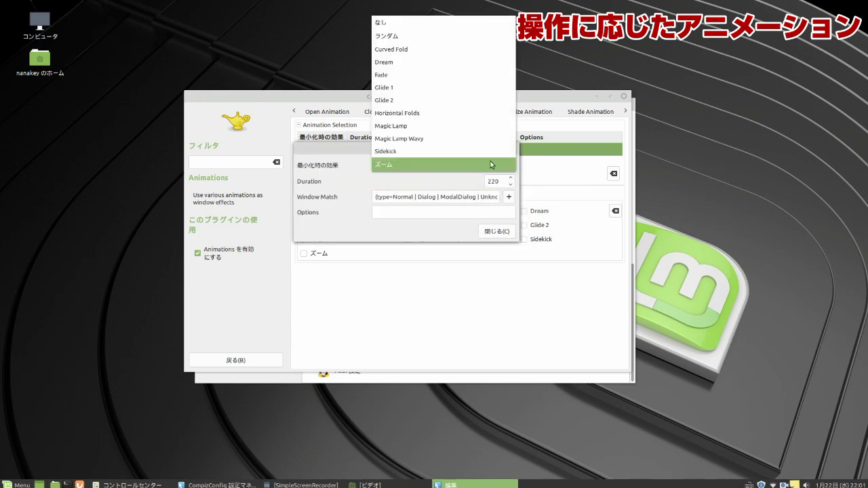
{"action": "left_click", "coordinate": [467, 128]}
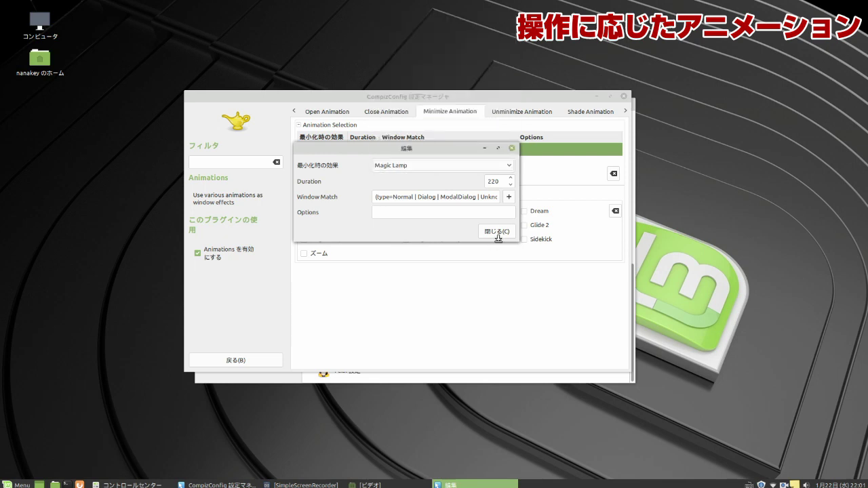
{"action": "left_click", "coordinate": [495, 234]}
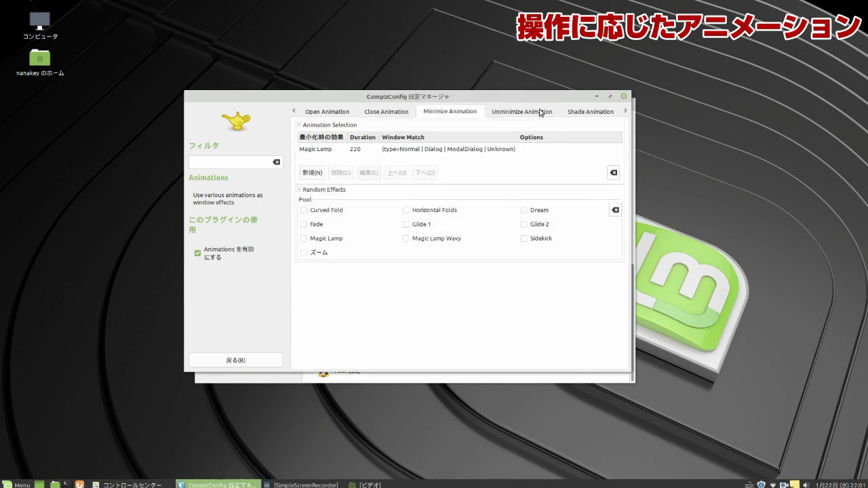
Test the minimize animation by minimizing and restoring the CompizConfig Settings Manager window twice.
{"action": "left_click", "coordinate": [598, 97]}
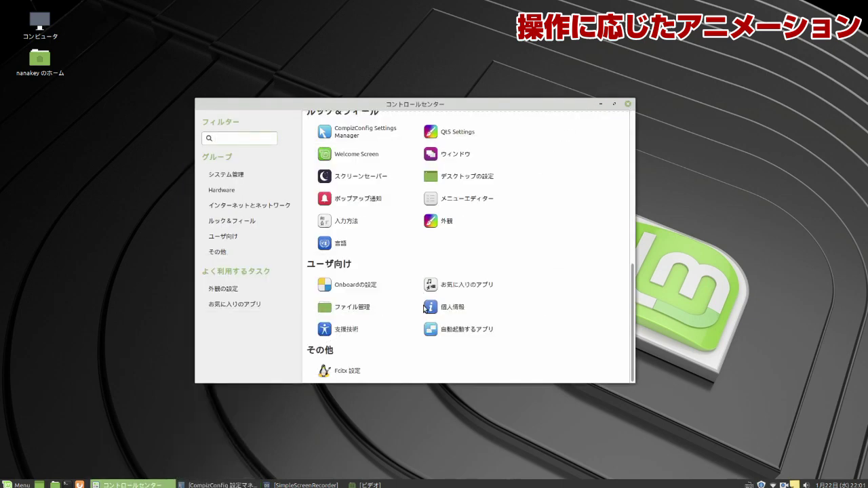
{"action": "left_click", "coordinate": [223, 485]}
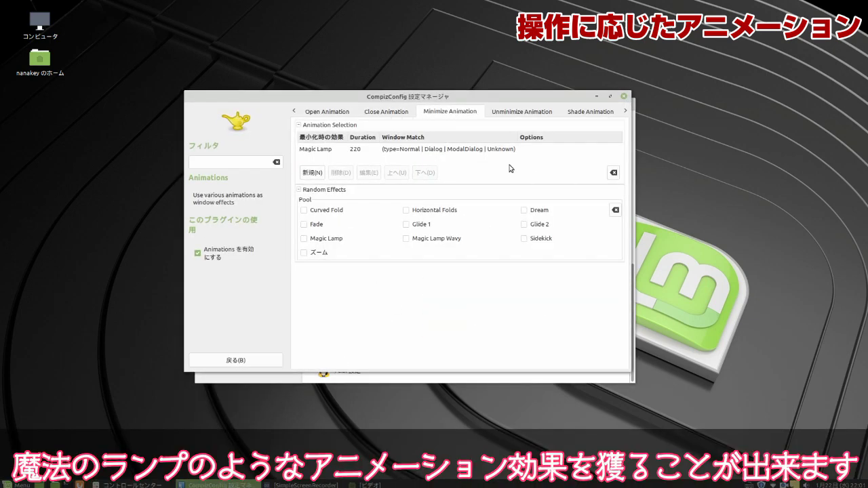
{"action": "left_click", "coordinate": [598, 97]}
{"action": "left_click", "coordinate": [223, 484]}
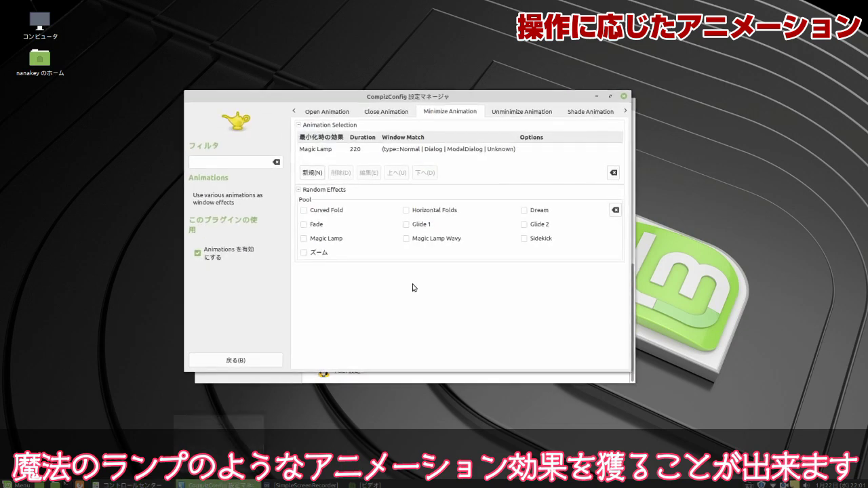
Set the unminimize animation effect to Dream and test it by minimizing and restoring the settings window.
{"action": "left_click", "coordinate": [520, 112]}
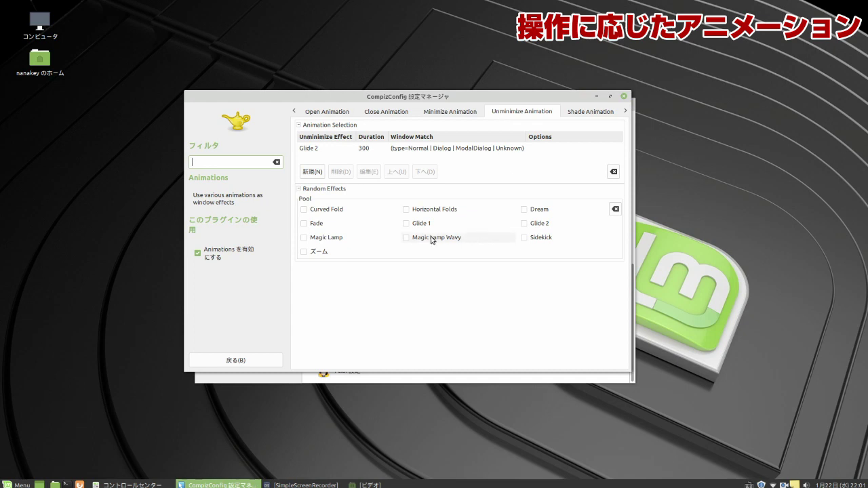
{"action": "left_click", "coordinate": [330, 150]}
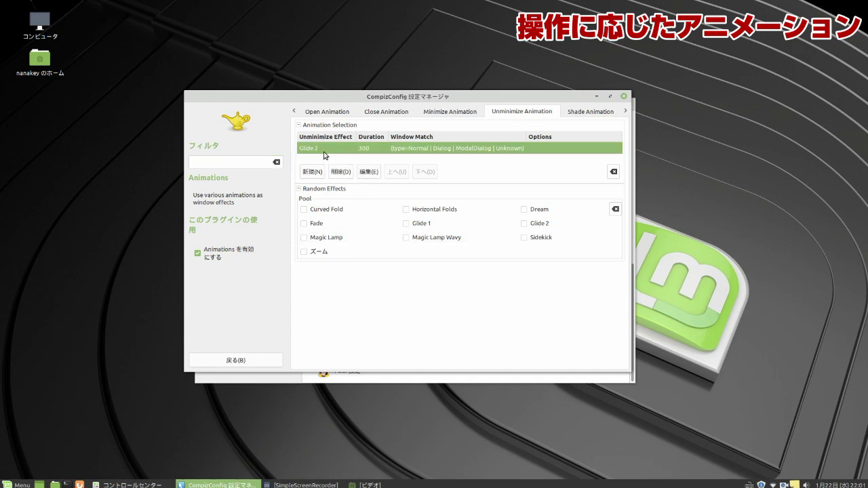
{"action": "double_click", "coordinate": [328, 149]}
{"action": "left_click_drag", "start_coordinate": [104, 8], "coordinate": [388, 136]}
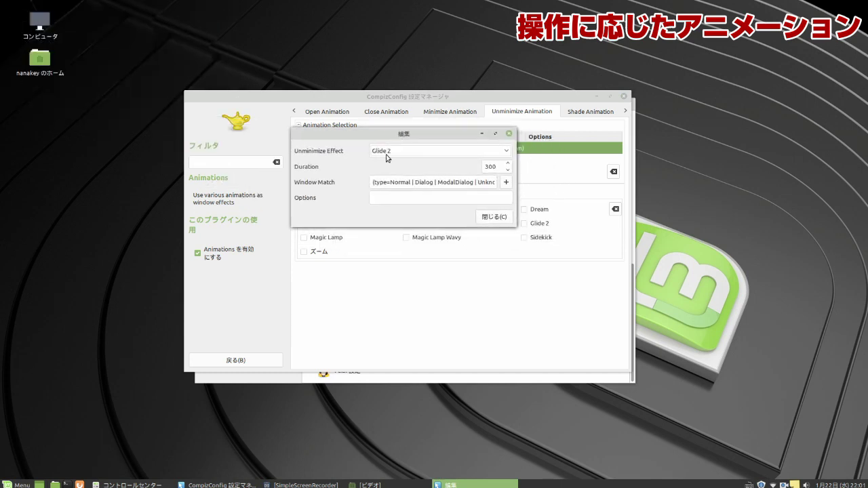
{"action": "left_click", "coordinate": [475, 155]}
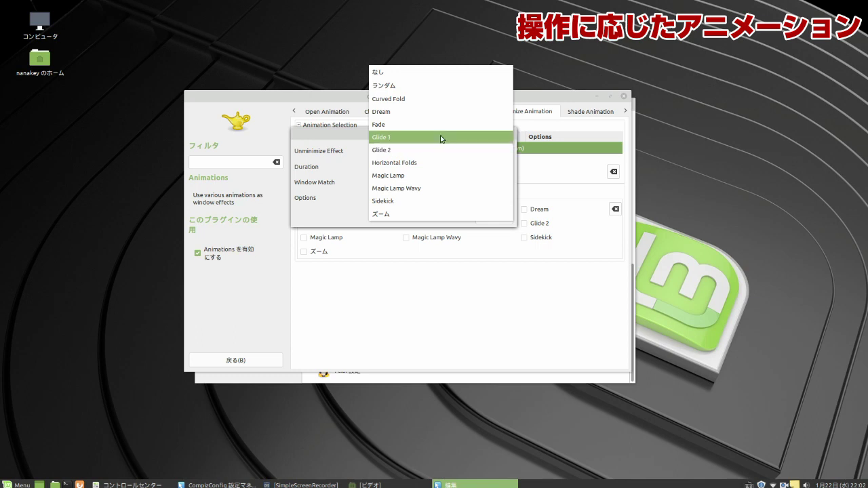
{"action": "left_click", "coordinate": [433, 112]}
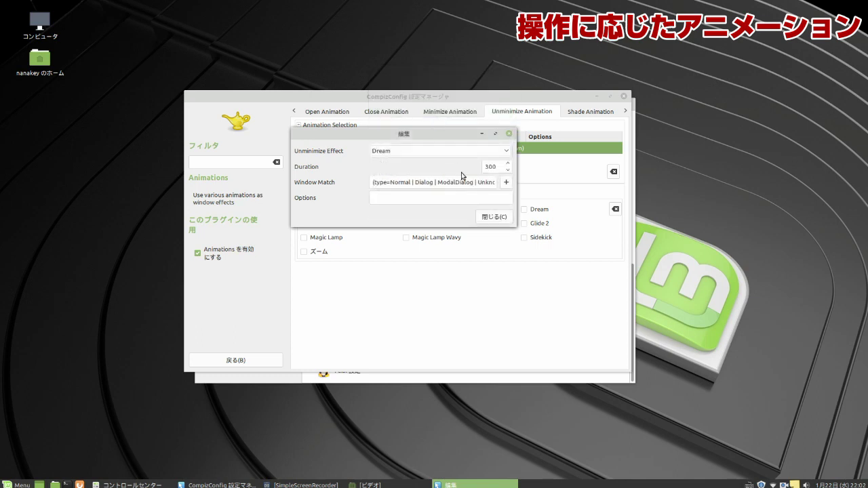
{"action": "left_click", "coordinate": [493, 217]}
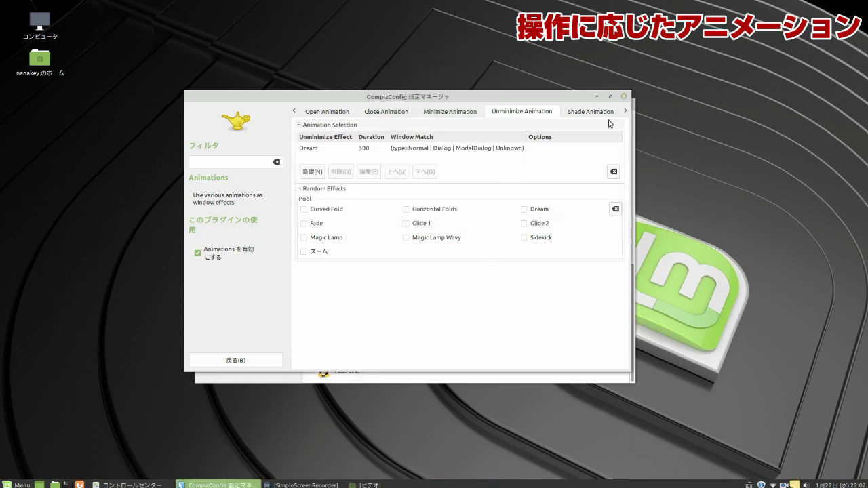
{"action": "left_click", "coordinate": [595, 97]}
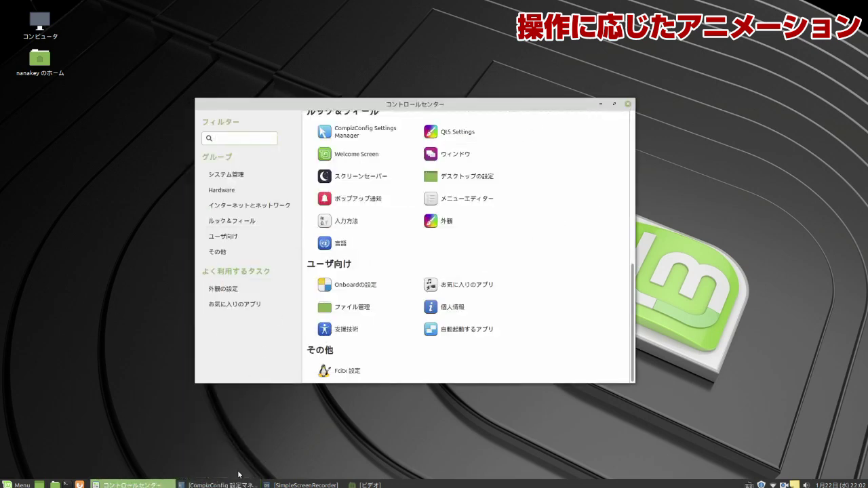
{"action": "left_click", "coordinate": [242, 486]}
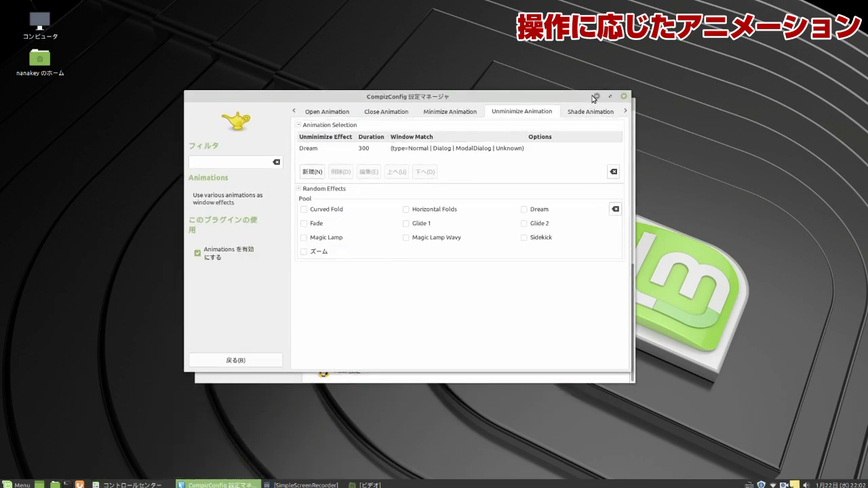
Test the minimize and unminimize animations once more on the settings window and return to the plugin list.
{"action": "left_click", "coordinate": [595, 97]}
{"action": "left_click", "coordinate": [224, 486]}
{"action": "left_click", "coordinate": [270, 359]}
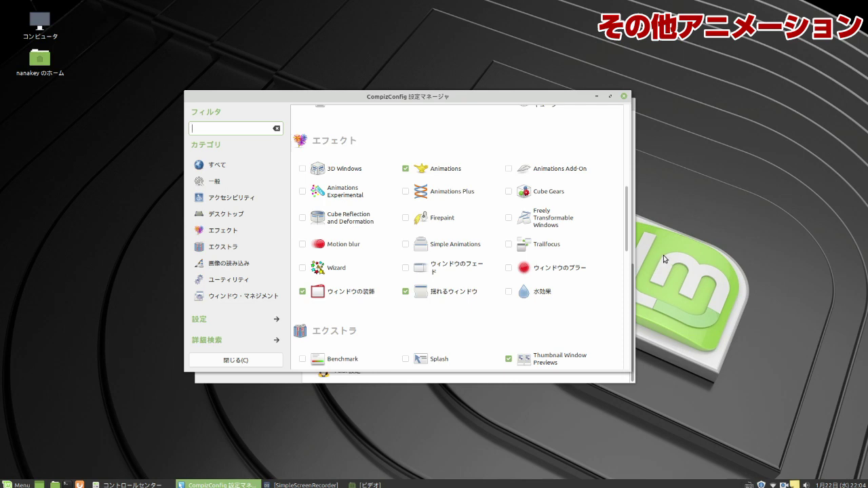
Try the Cube Reflection and Deformation effect while rotating the desktop cube, and disable the effect again.
{"action": "left_click_drag", "start_coordinate": [729, 230], "coordinate": [712, 170]}
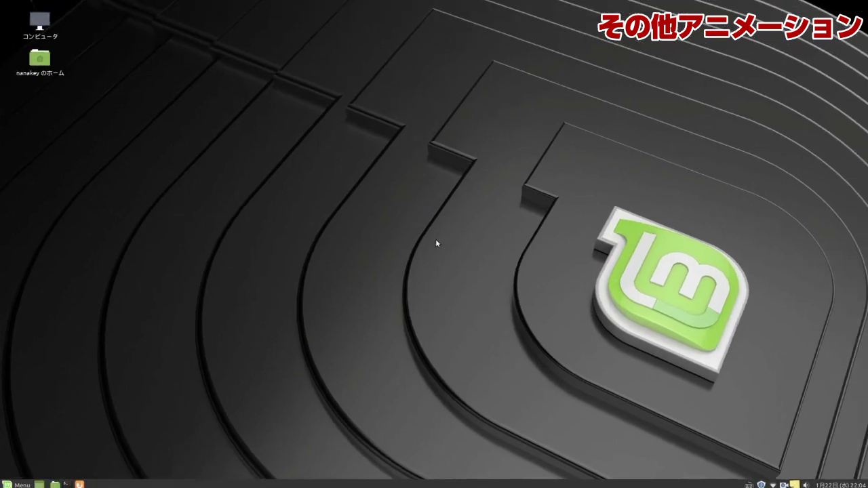
{"action": "left_click_drag", "start_coordinate": [437, 241], "coordinate": [400, 233]}
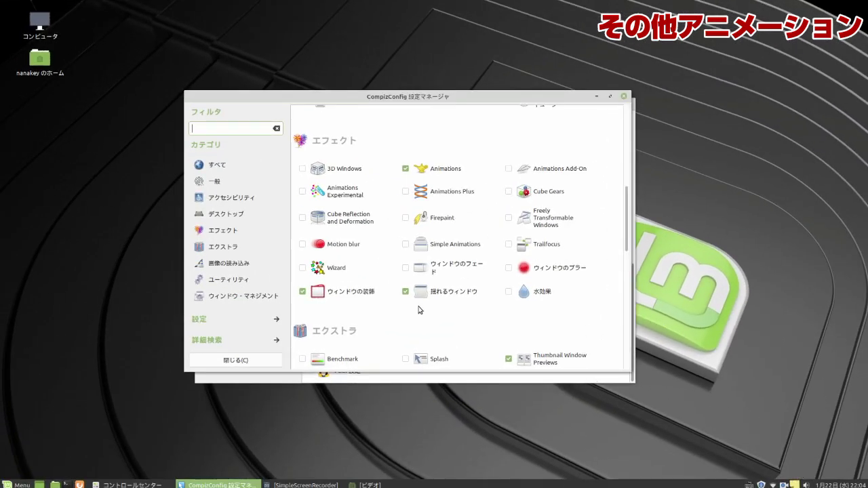
{"action": "left_click", "coordinate": [308, 221]}
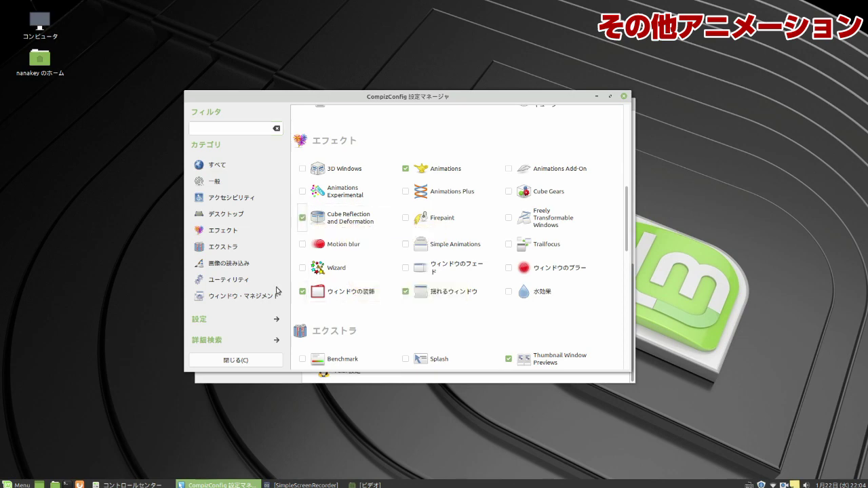
{"action": "key", "text": "ctrl+alt+Right"}
{"action": "left_click", "coordinate": [302, 217]}
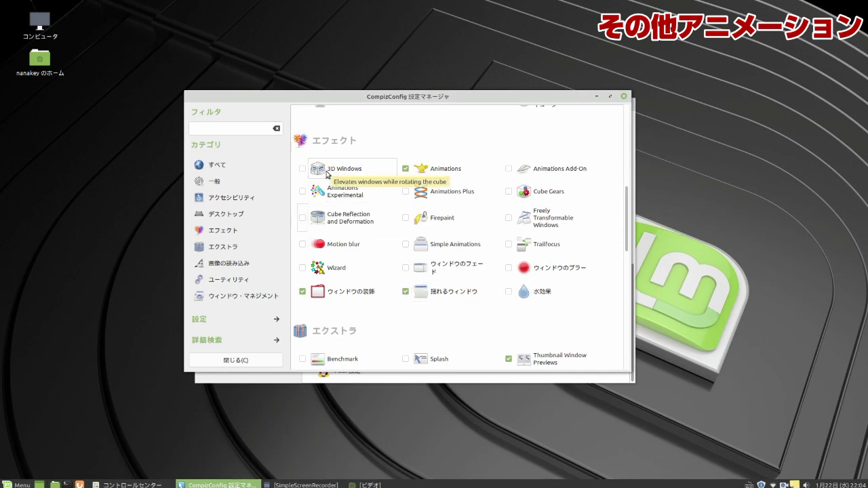
Enable the 3D Windows effect and test it by rotating the desktop cube.
{"action": "left_click", "coordinate": [302, 171]}
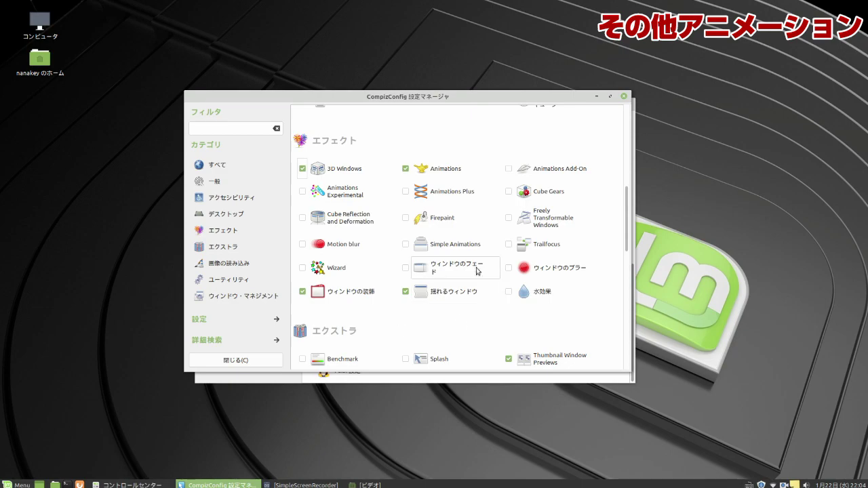
{"action": "key", "text": "ctrl+alt+Right"}
Enable the Firepaint effect and open its settings.
{"action": "left_click", "coordinate": [406, 219]}
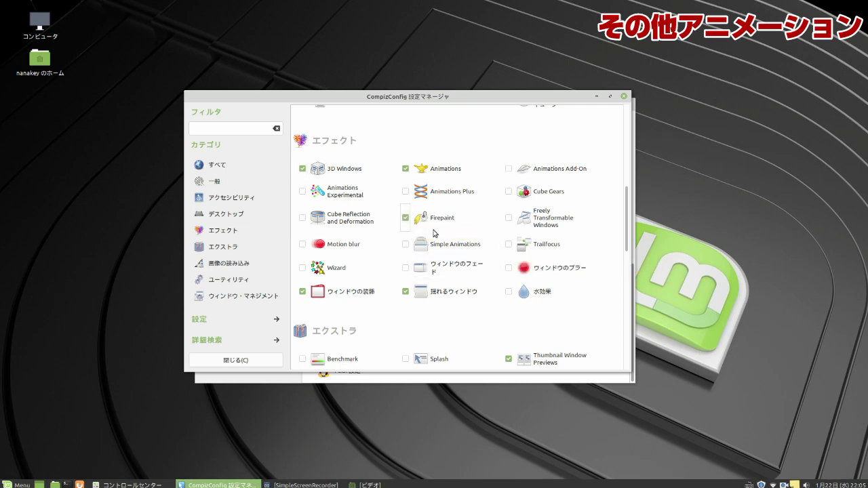
{"action": "left_click", "coordinate": [427, 219]}
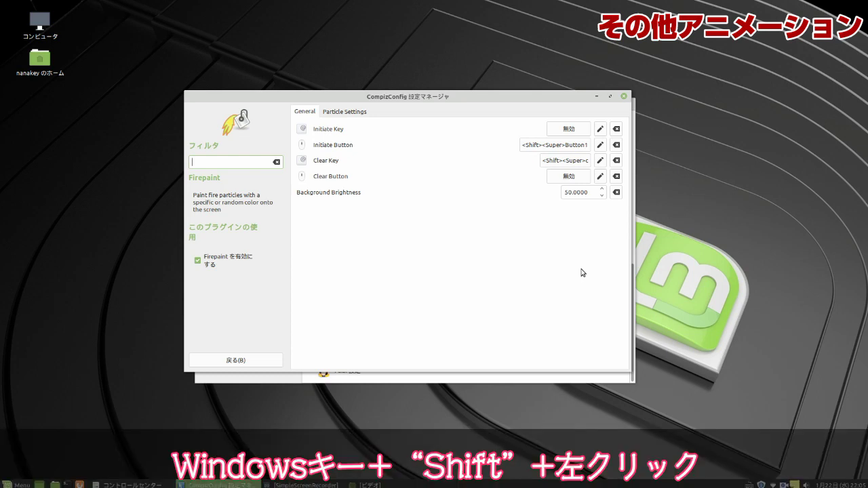
Test Firepaint by painting fire particles at several spots on the screen, clear them and return to the plugin list.
{"action": "left_click_drag", "start_coordinate": [142, 193], "coordinate": [257, 223]}
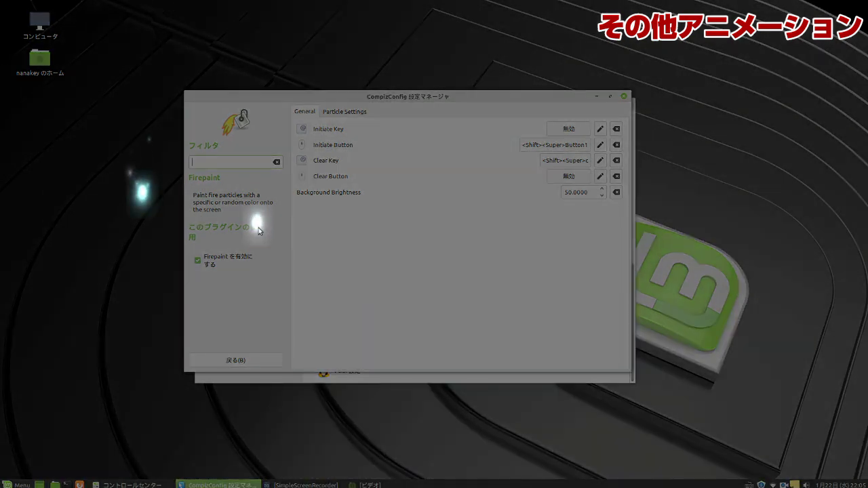
{"action": "left_click", "coordinate": [459, 227], "text": "shift+super"}
{"action": "left_click", "coordinate": [492, 275], "text": "shift+super"}
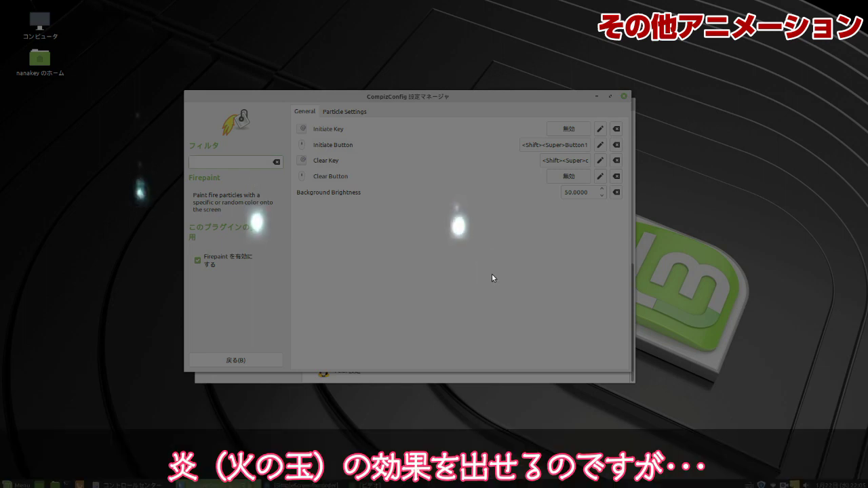
{"action": "left_click", "coordinate": [625, 267], "text": "shift+super"}
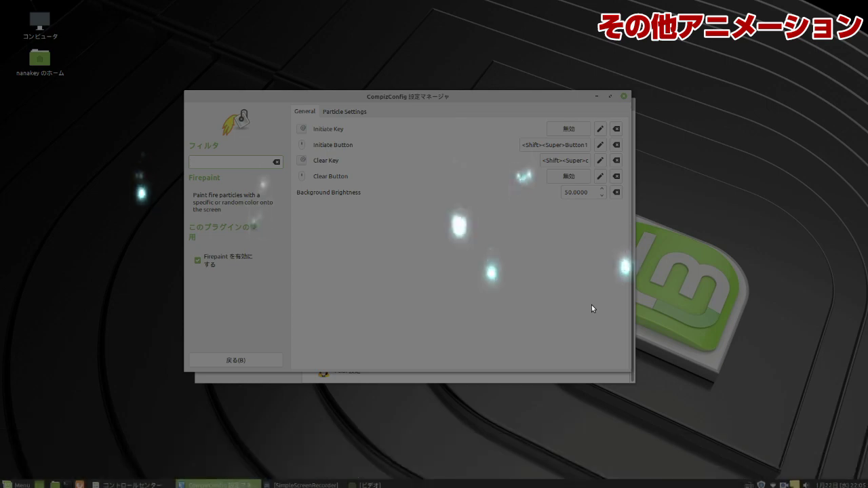
{"action": "key", "text": "shift+super+c"}
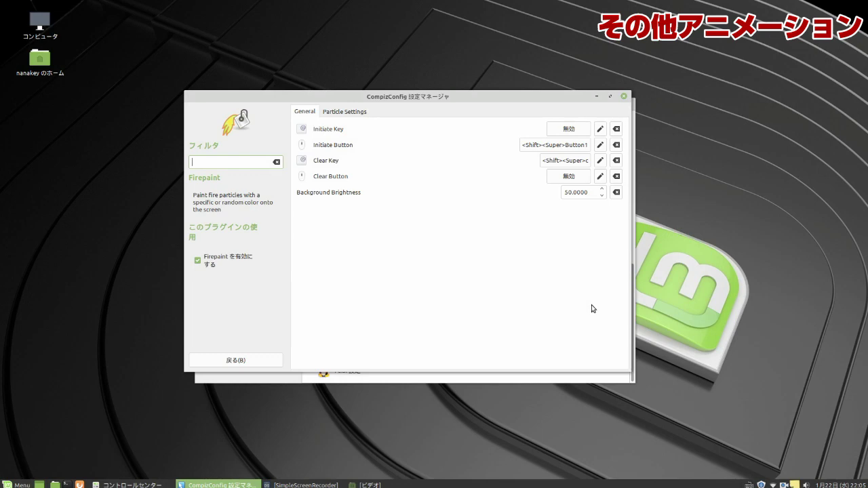
{"action": "left_click", "coordinate": [263, 360]}
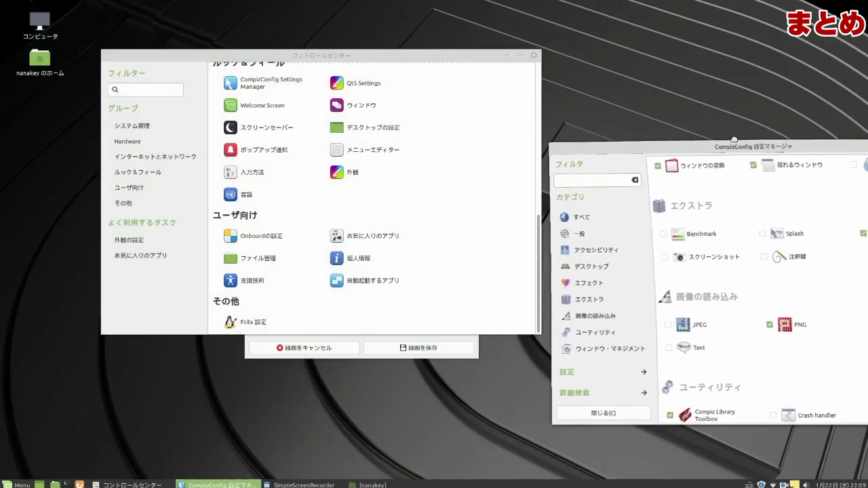
Test the wobbly windows by moving the CompizConfig window over the Control Center, and switch focus between the two windows.
{"action": "left_click_drag", "start_coordinate": [820, 143], "coordinate": [629, 113]}
{"action": "left_click", "coordinate": [404, 89]}
{"action": "left_click", "coordinate": [215, 485]}
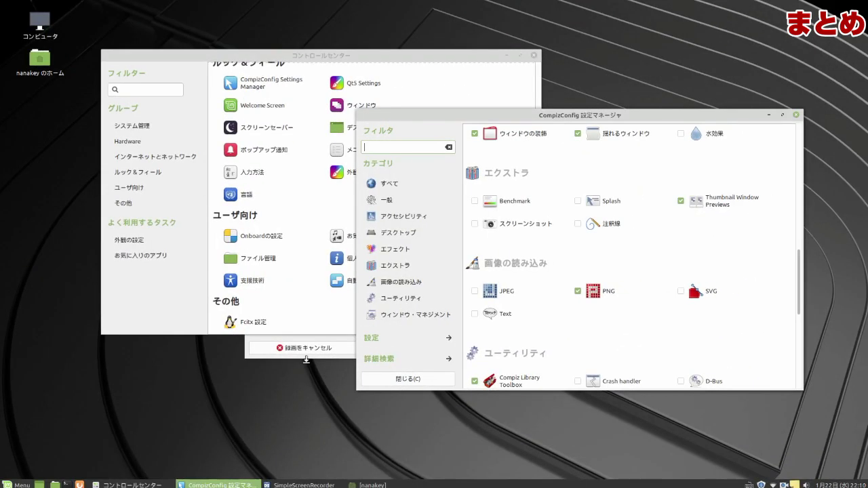
Bring the Control Center window to the front and carry it to the adjacent workspace and back.
{"action": "left_click", "coordinate": [468, 67]}
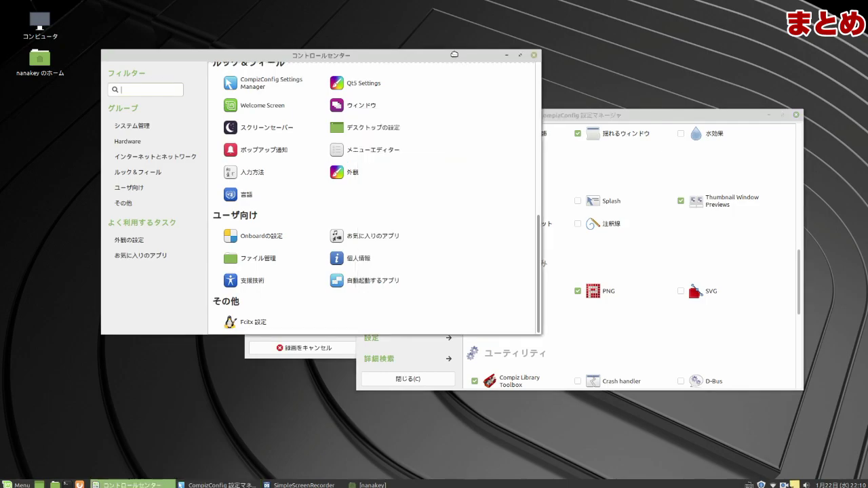
{"action": "key", "text": "ctrl+alt+shift+Right"}
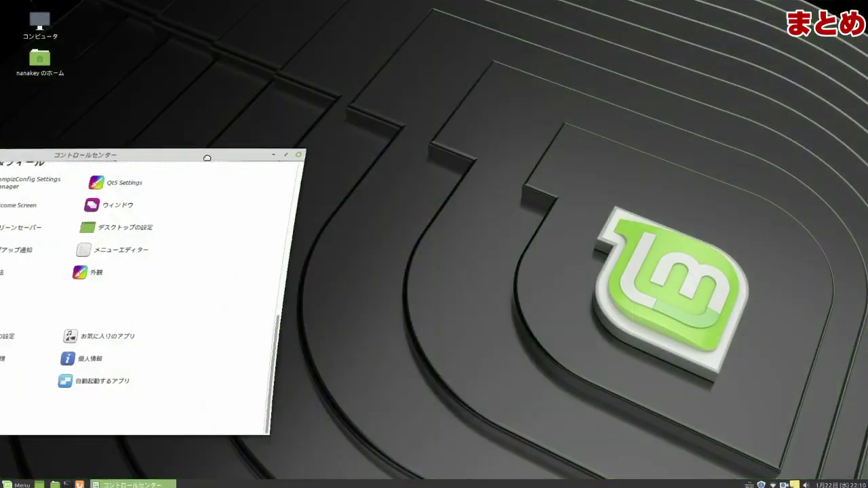
{"action": "key", "text": "ctrl+alt+shift+Left"}
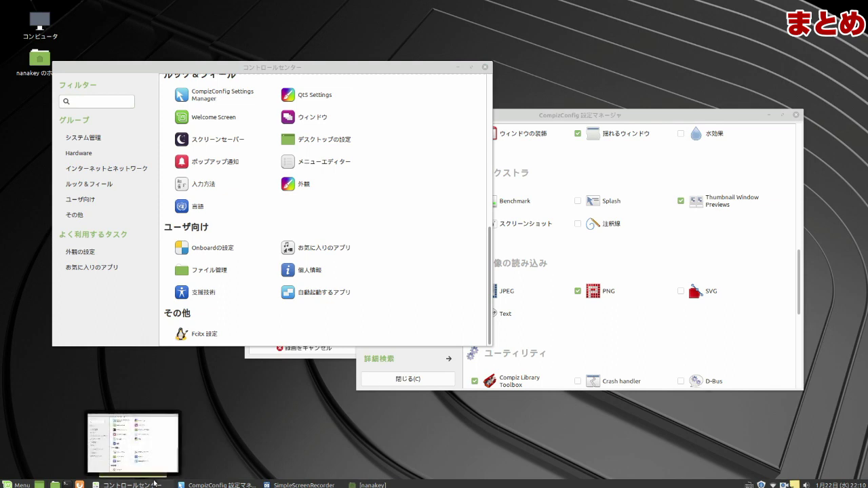
Preview the open windows' taskbar thumbnails and switch to the home folder window with the Ring Switcher.
{"action": "mouse_move", "coordinate": [302, 484]}
{"action": "mouse_move", "coordinate": [150, 486]}
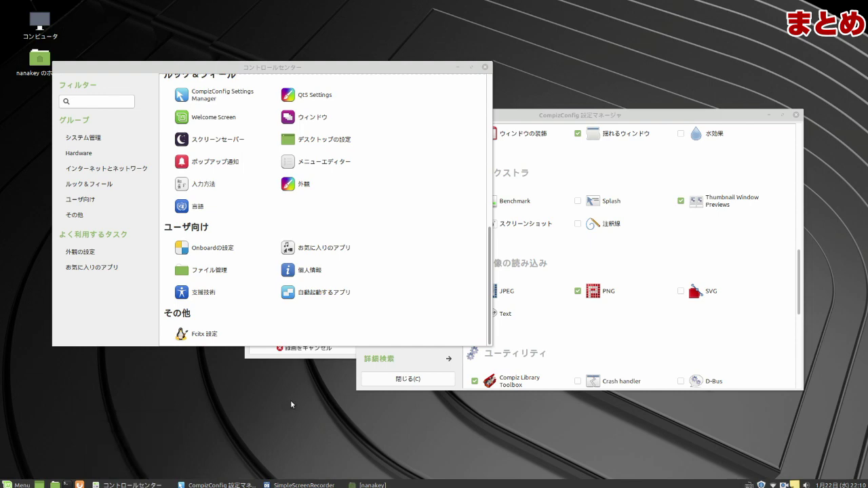
{"action": "key", "text": "alt+Tab"}
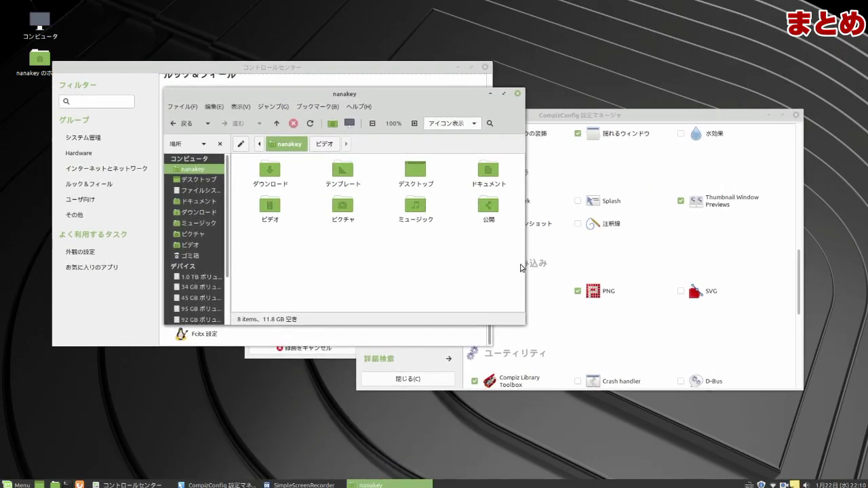
Move the home folder window across the desktop, and minimize and restore it to show the animations.
{"action": "left_click_drag", "start_coordinate": [453, 87], "coordinate": [493, 88]}
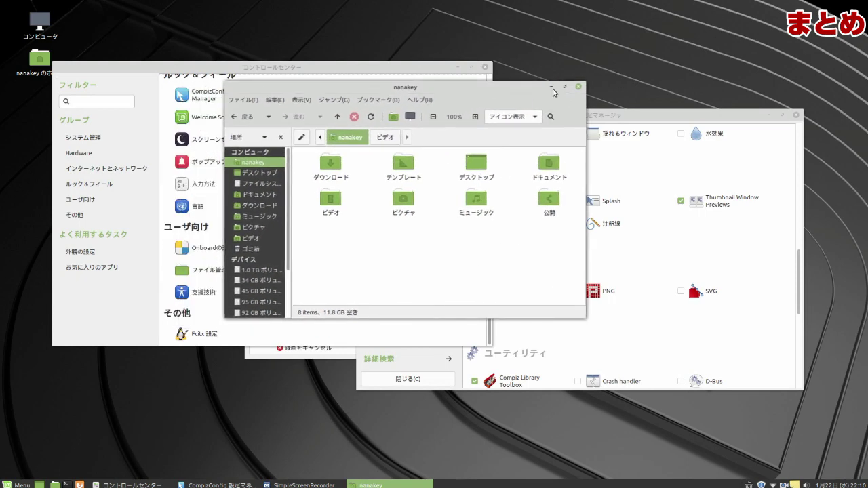
{"action": "key", "text": "alt+F9"}
{"action": "left_click", "coordinate": [371, 485]}
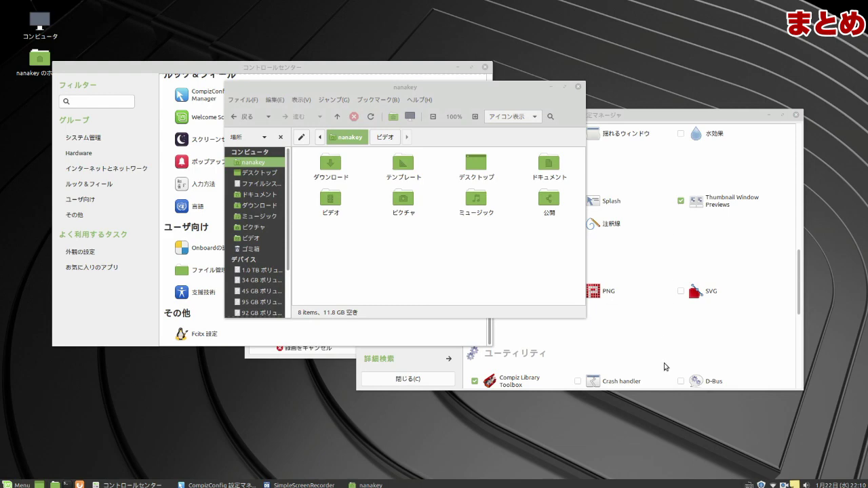
Focus the desktop and rotate the cube through the workspaces and back to show the 3D Windows effect.
{"action": "left_click", "coordinate": [619, 421]}
{"action": "key", "text": "ctrl+alt+Left"}
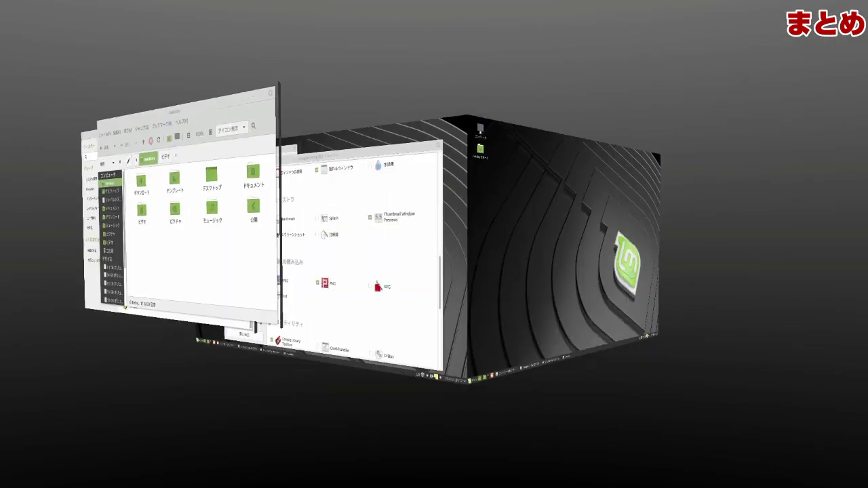
{"action": "key", "text": "ctrl+alt+Left"}
{"action": "key", "text": "ctrl+alt+Right"}
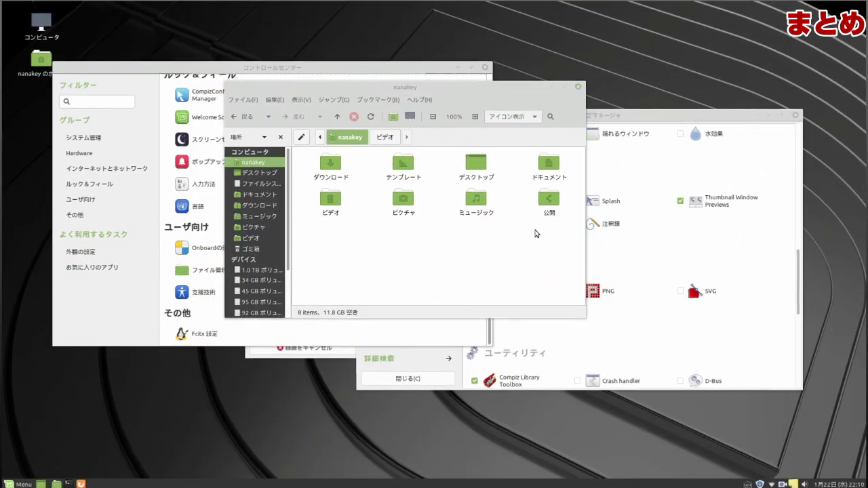